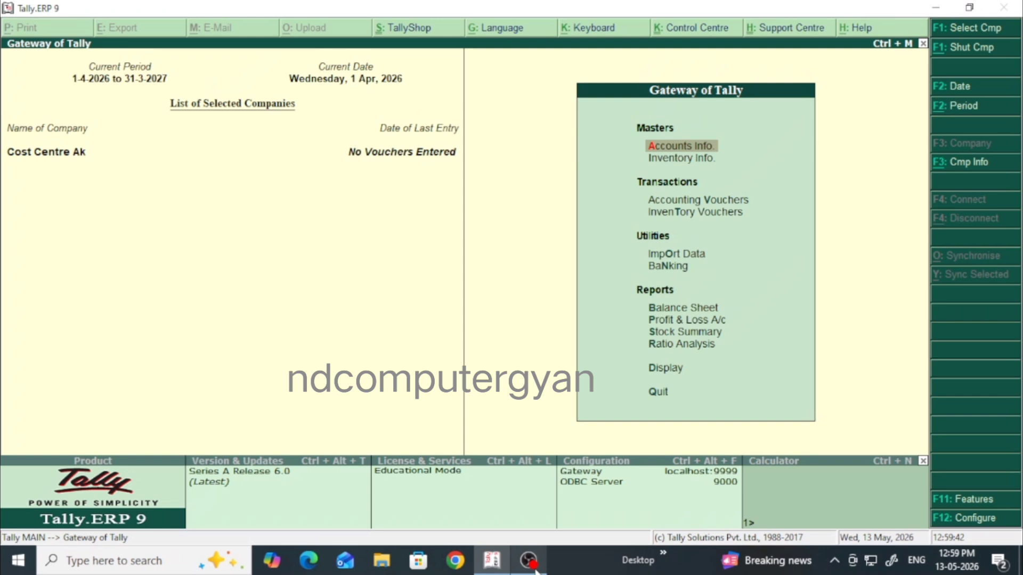
click(44, 409)
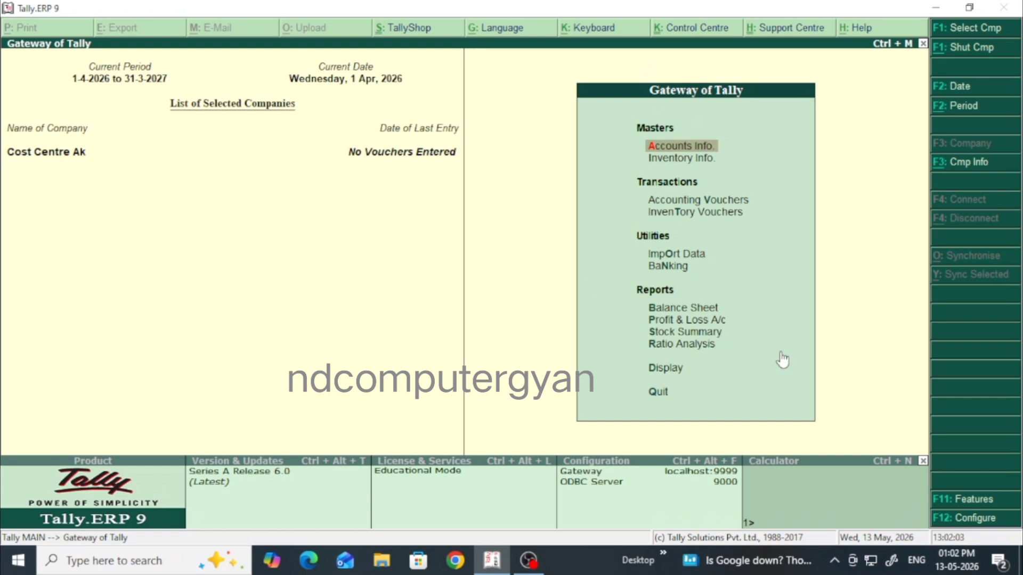
- In the company's accounting features, set Maintain cost centres to Yes
click(981, 503)
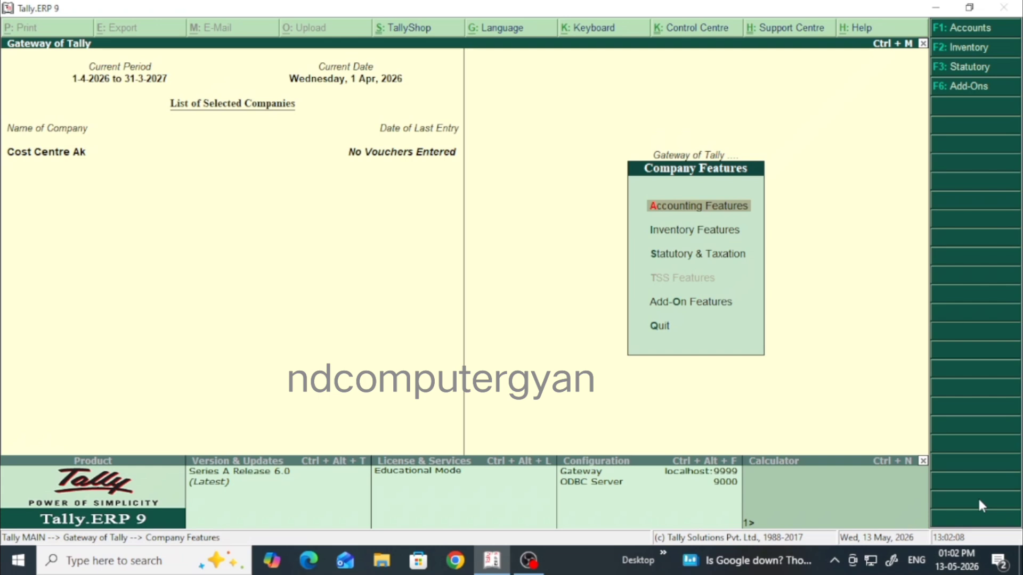
key(Return)
key(Return)
key(Return)
key(Return)
key(Return)
key(Return)
key(Return)
key(Return)
key(Return)
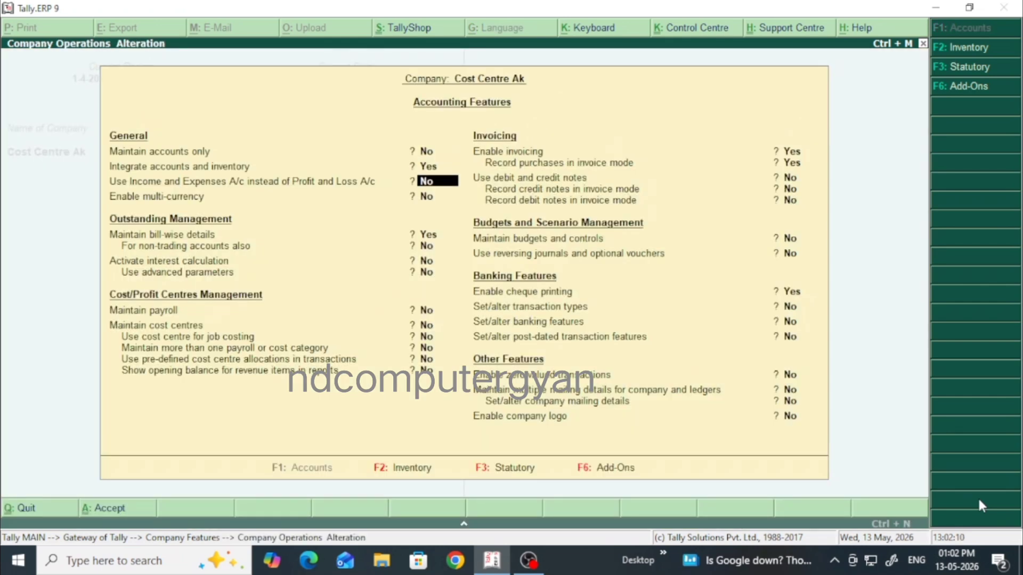
key(Return)
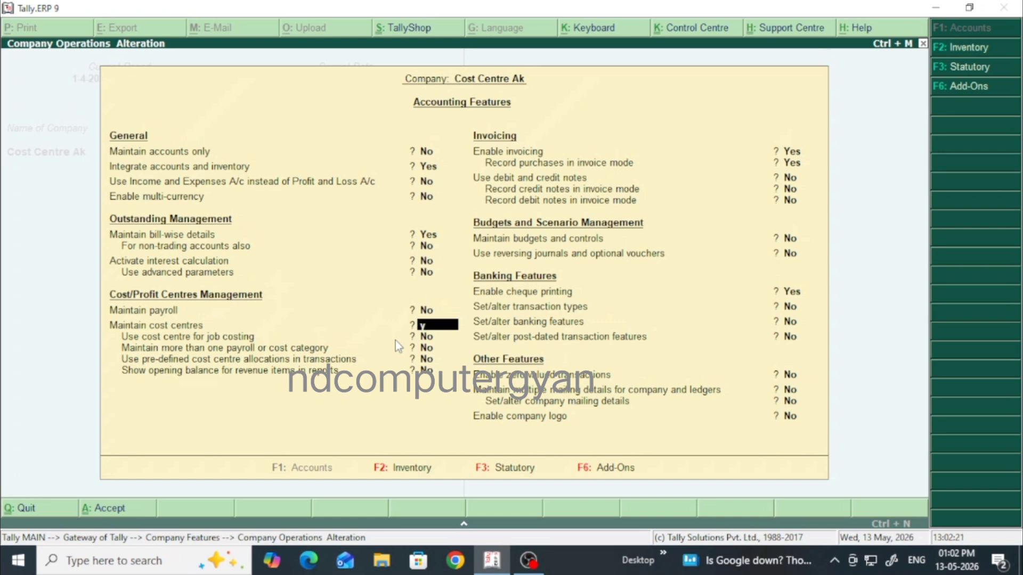
key(y)
key(Return)
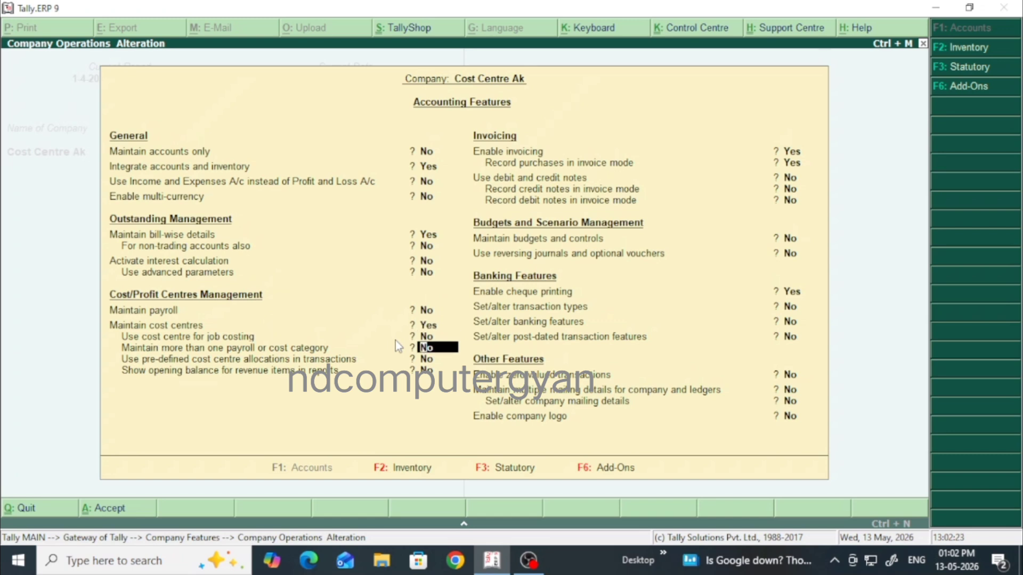
- Set Maintain more than one payroll or cost category to Yes and save the accounting features
key(y)
key(Return)
key(Return)
key(Return)
key(Return)
key(Return)
key(Return)
key(Return)
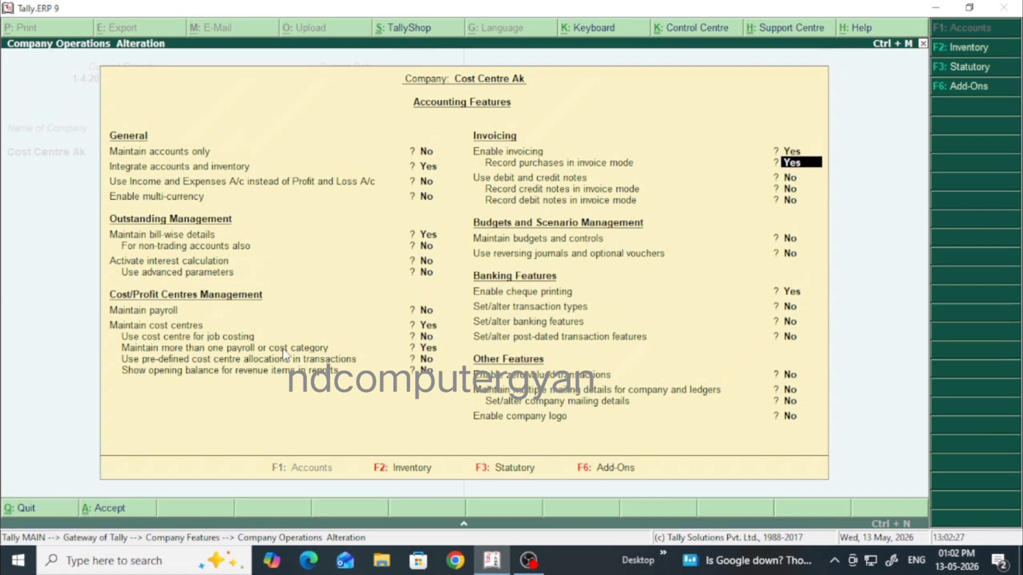
key(Return)
key(Return)
key(Return)
key(Return)
key(Return)
key(Return)
key(Return)
key(Return)
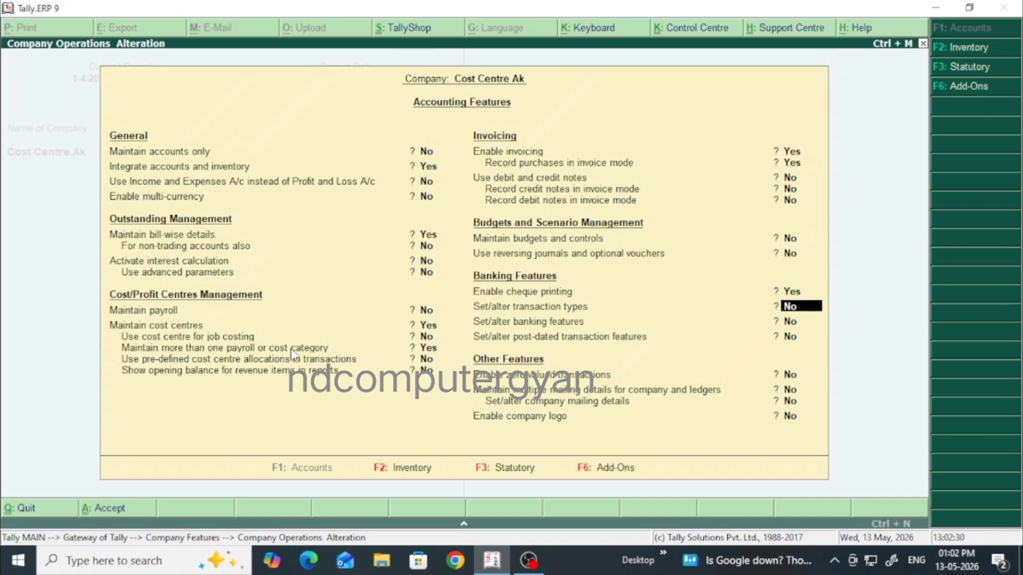
key(Return)
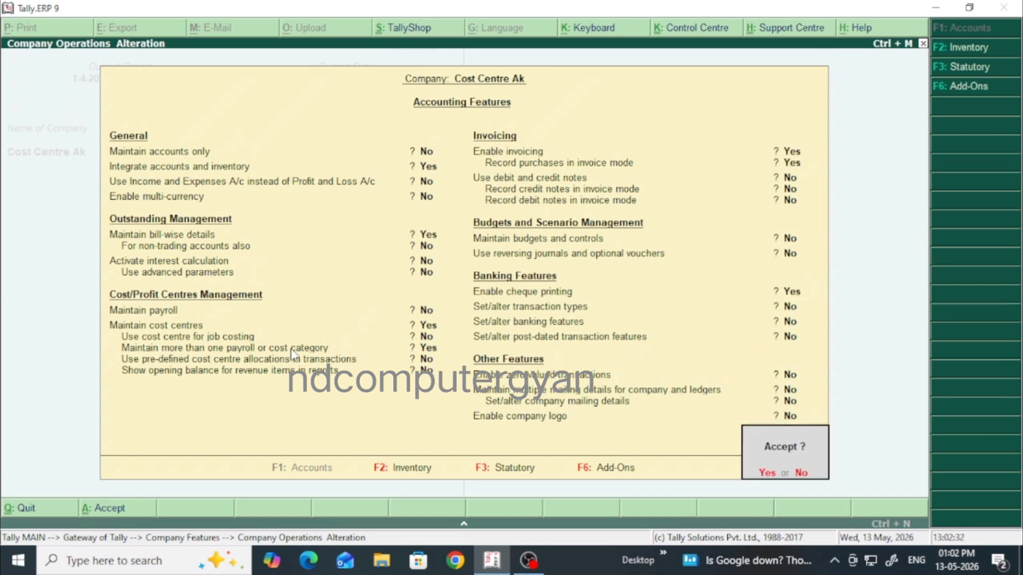
key(Return)
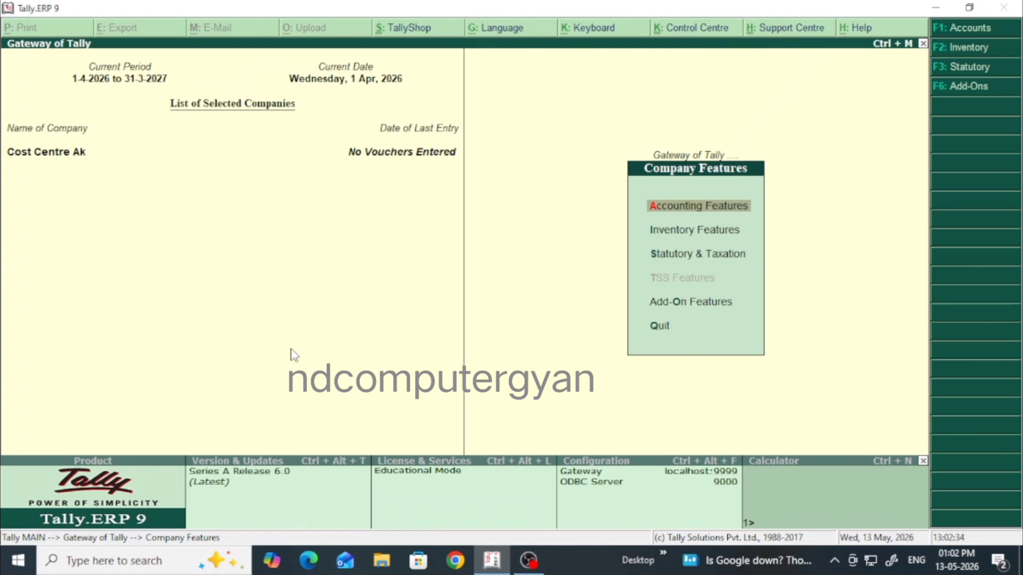
key(Escape)
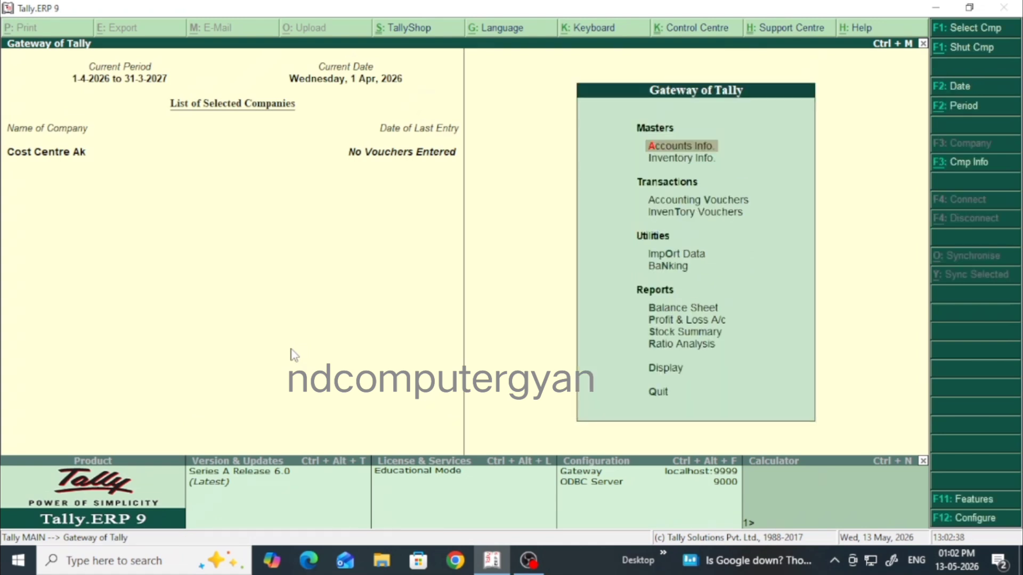
- Create a single cost category named Salary with the default allocation settings
key(Return)
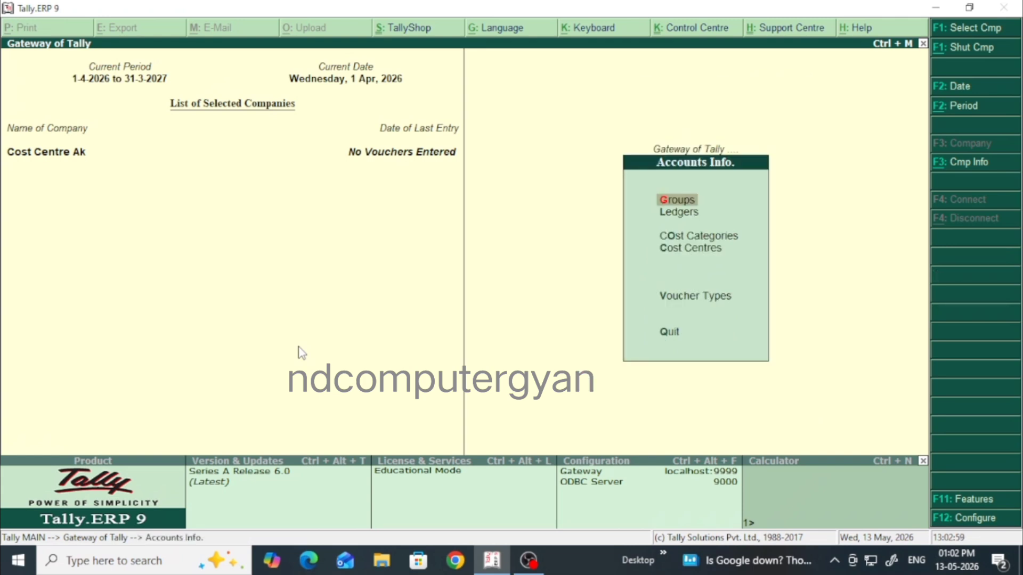
key(Down)
key(Down)
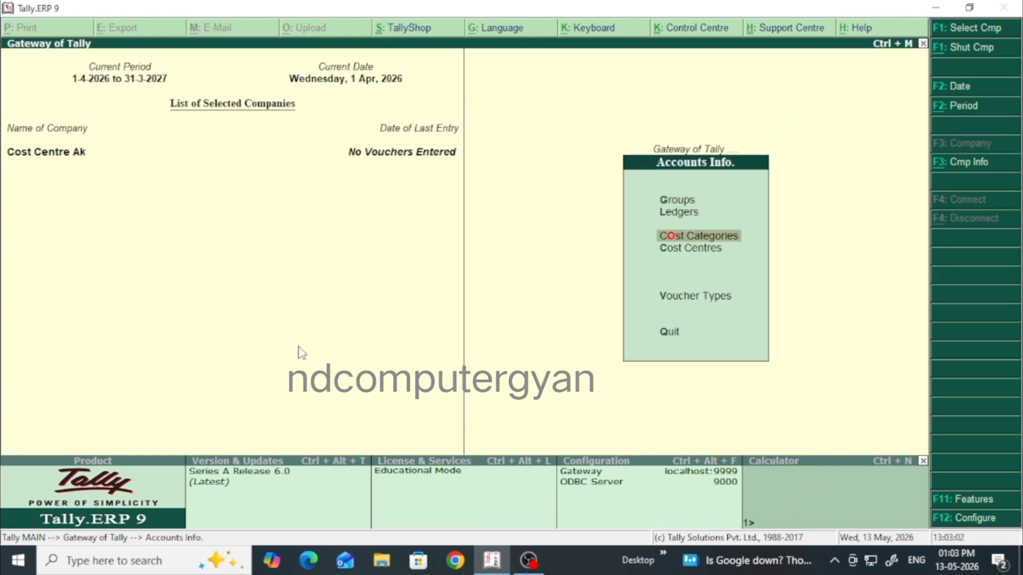
key(Return)
key(Return)
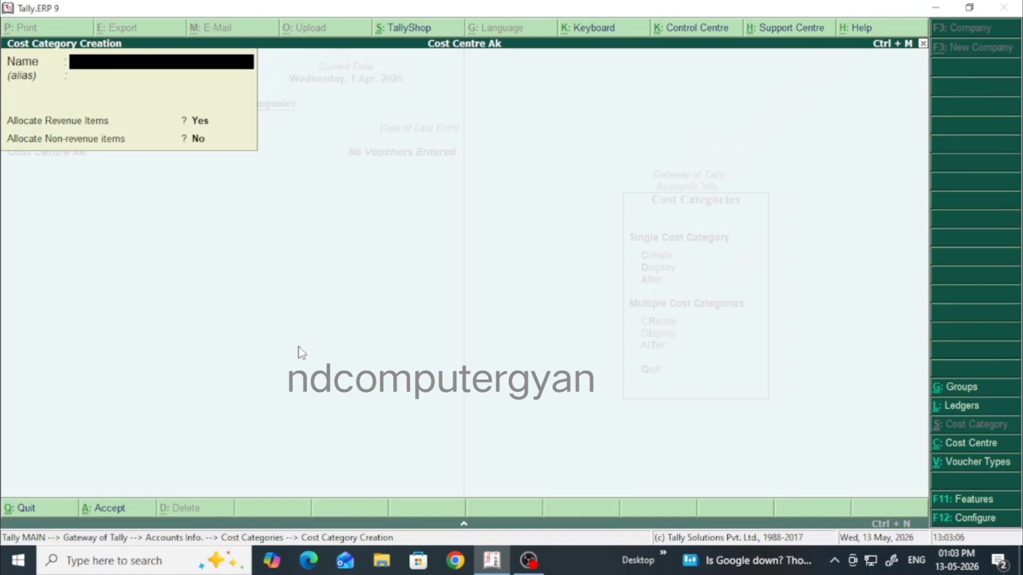
text(Salary)
key(Return)
key(Return)
key(Return)
key(Return)
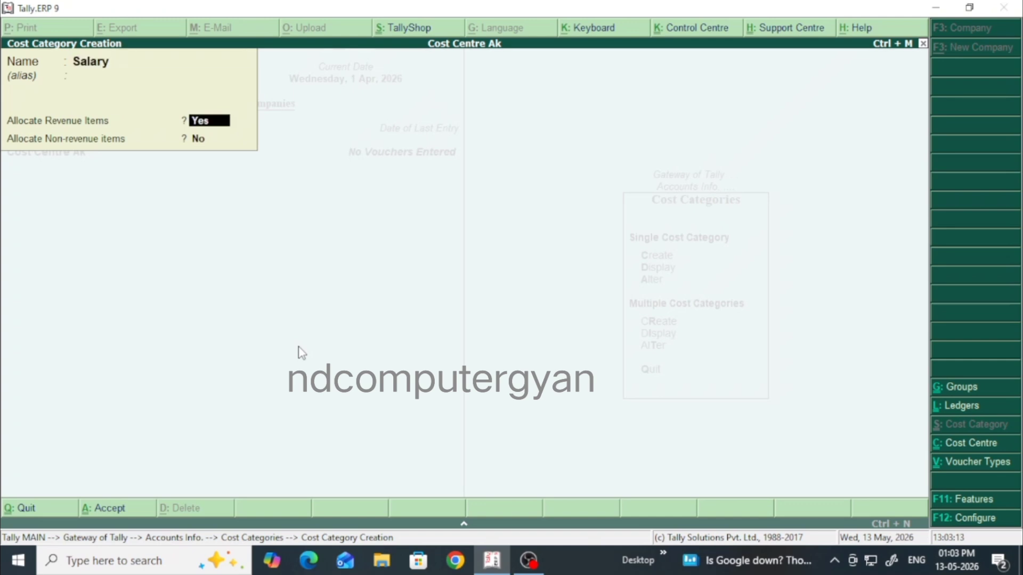
key(Return)
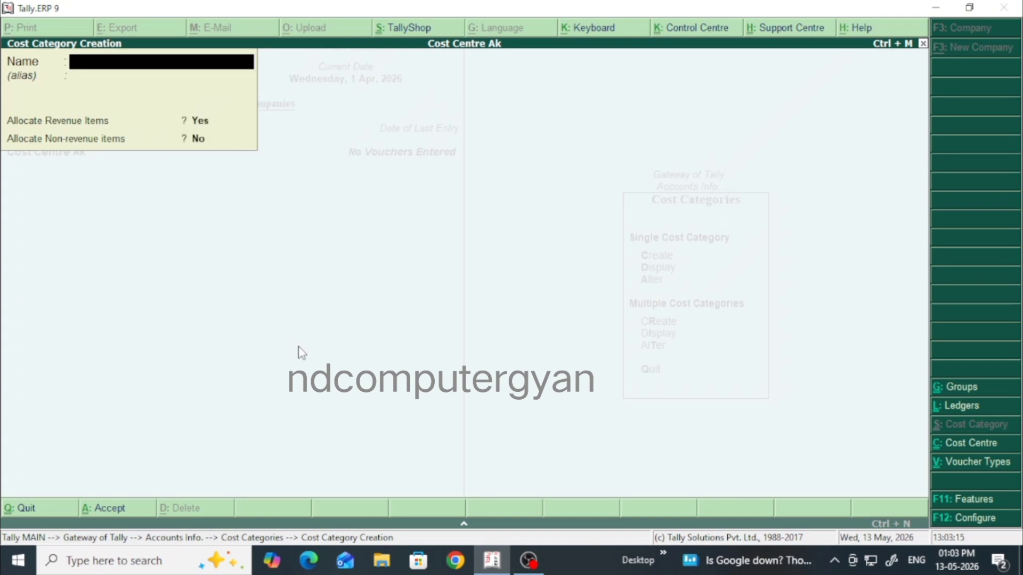
key(Escape)
key(Return)
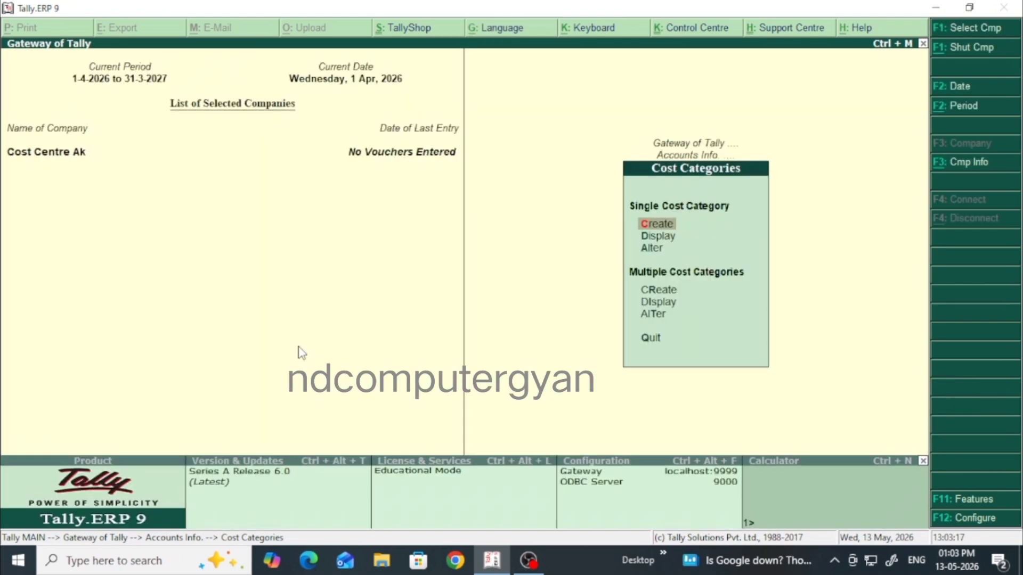
key(Escape)
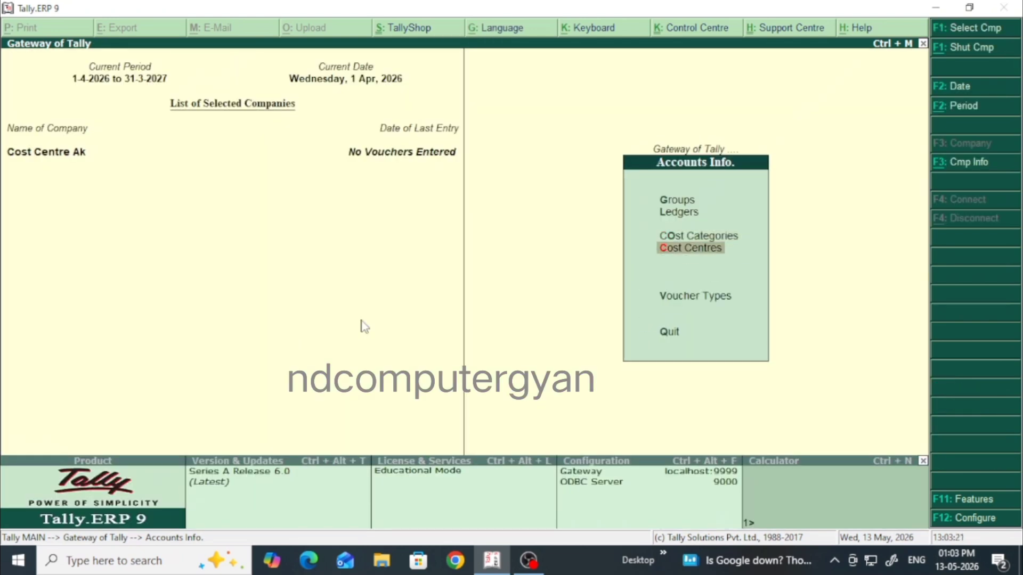
- Create a single cost centre in the Salary category, under Primary, named after the first employee
key(Return)
key(Return)
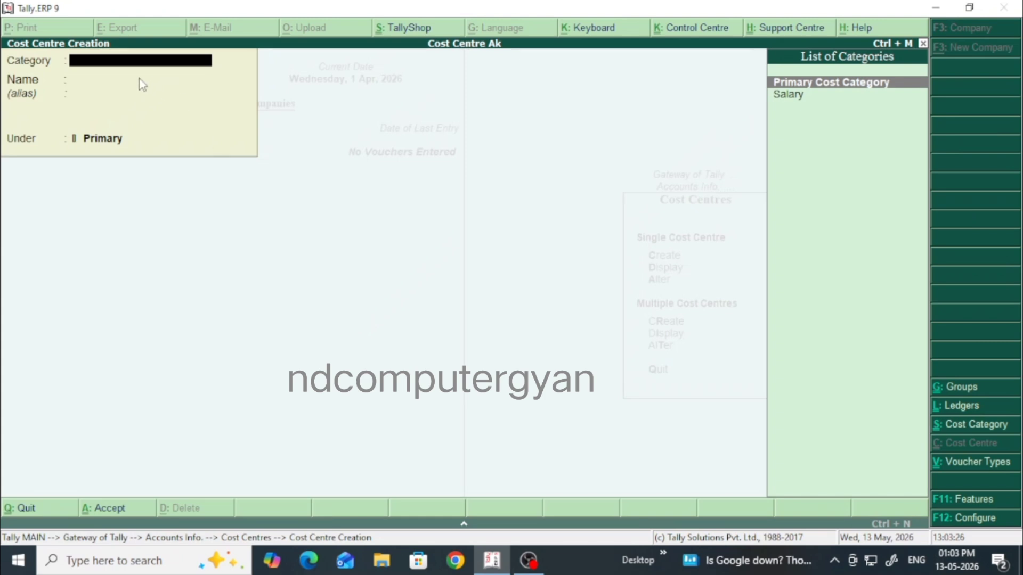
key(Down)
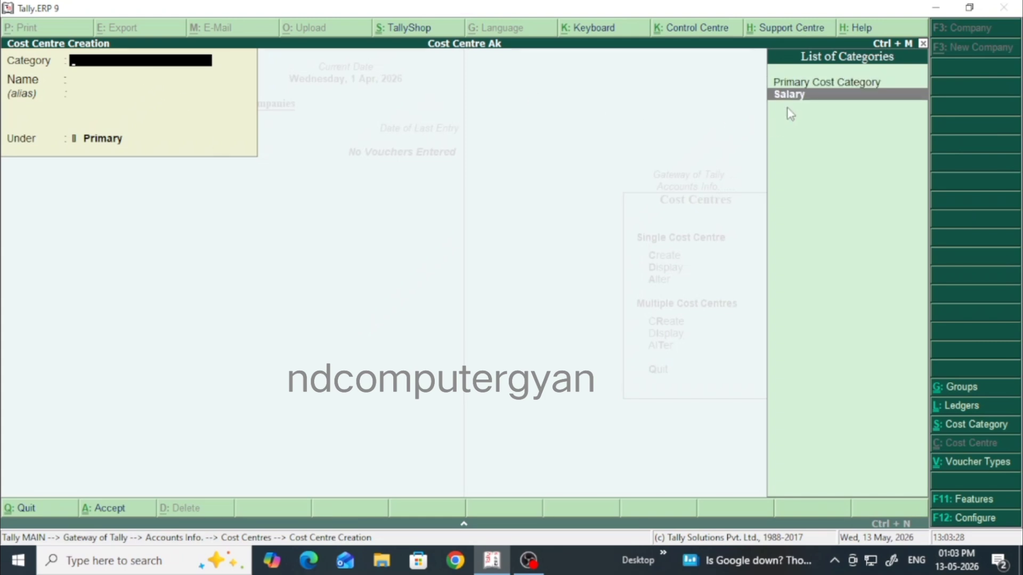
key(Return)
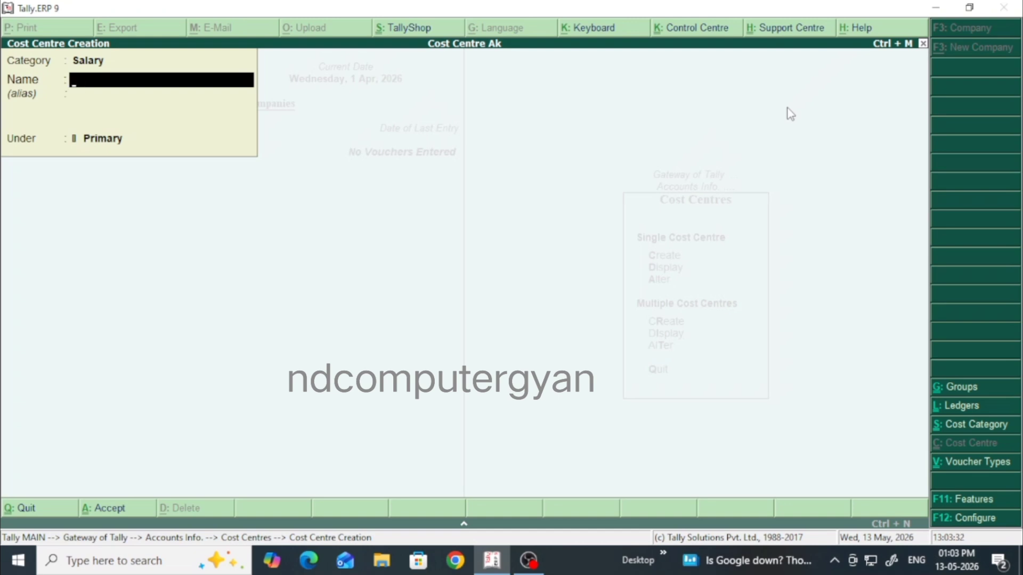
text(Aman)
key(Return)
key(Return)
key(Return)
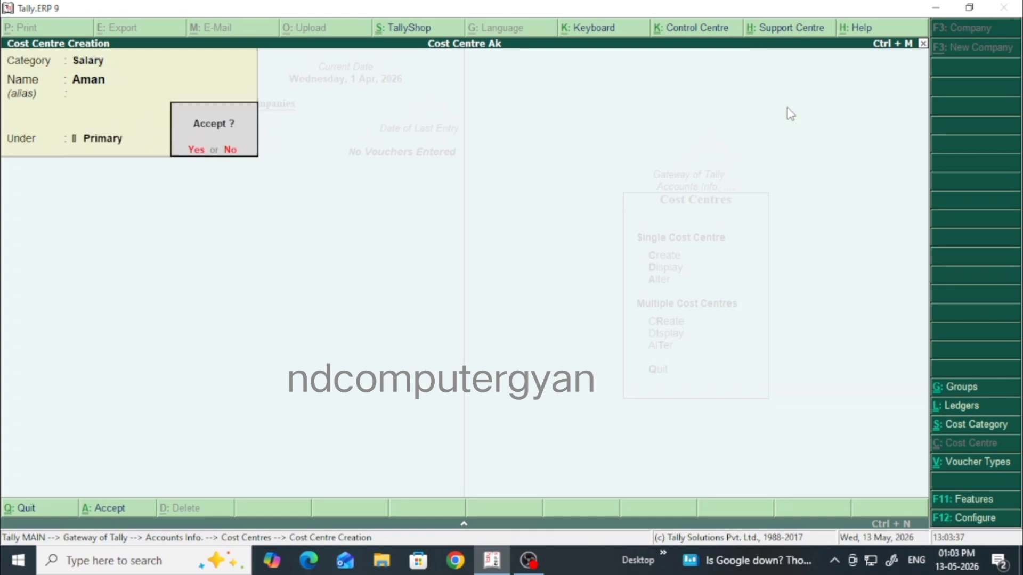
key(Return)
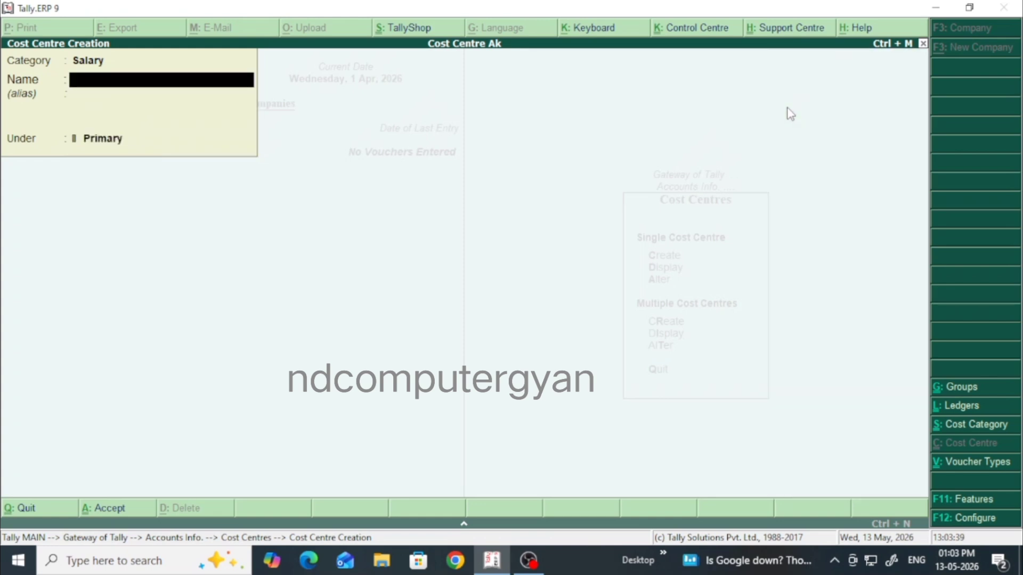
- Add a cost centre for the second employee in the Salary category, under Primary
text(Suman)
key(Return)
key(Return)
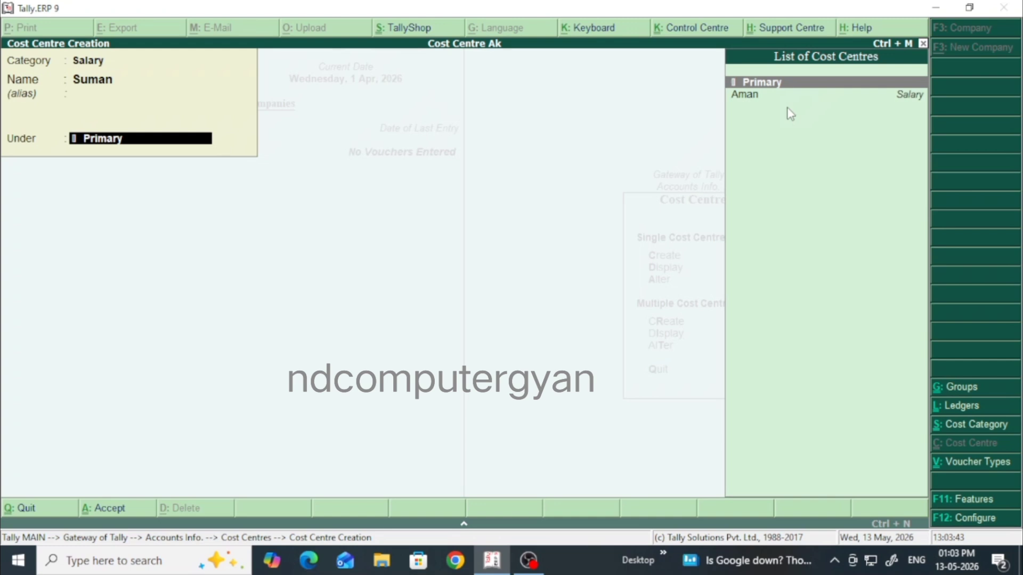
key(Return)
key(Return)
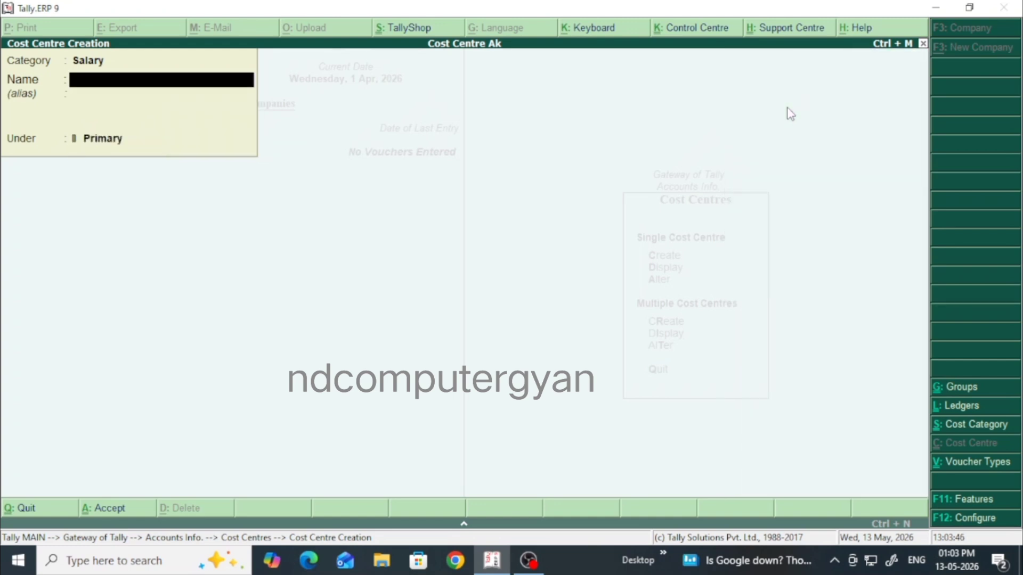
- Add a cost centre for the third employee in the Salary category, under Primary
text(Dinesh)
key(Return)
key(Return)
key(Return)
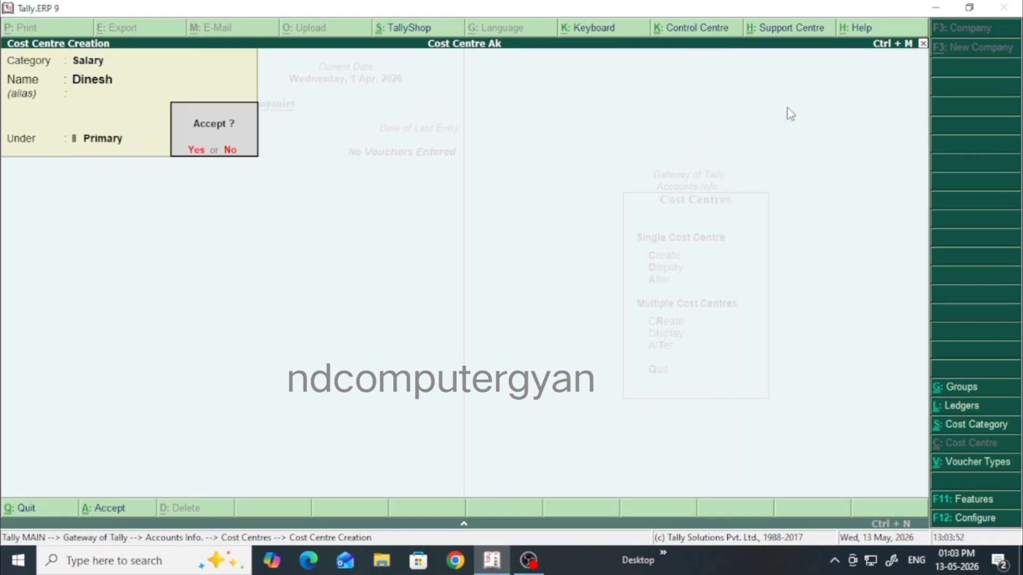
key(Return)
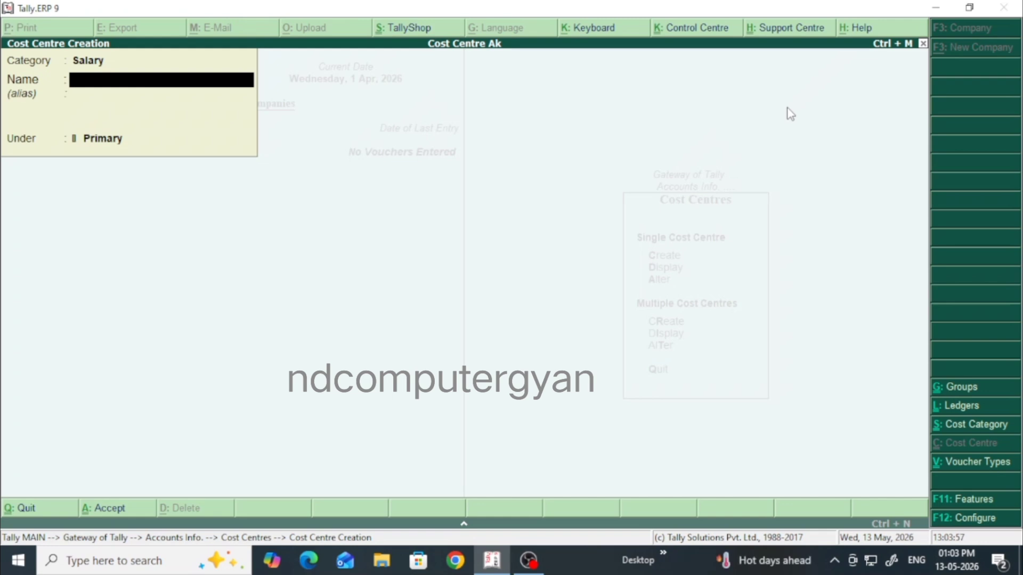
- Add a cost centre for the fourth employee in the Salary category, under Primary
text(Kamal)
key(Return)
key(Return)
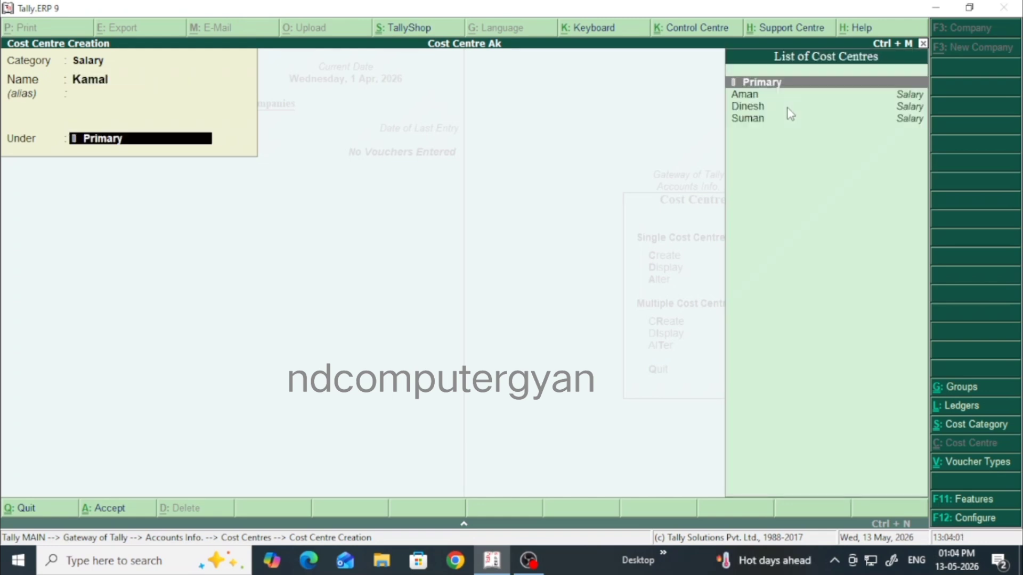
key(Return)
key(Return)
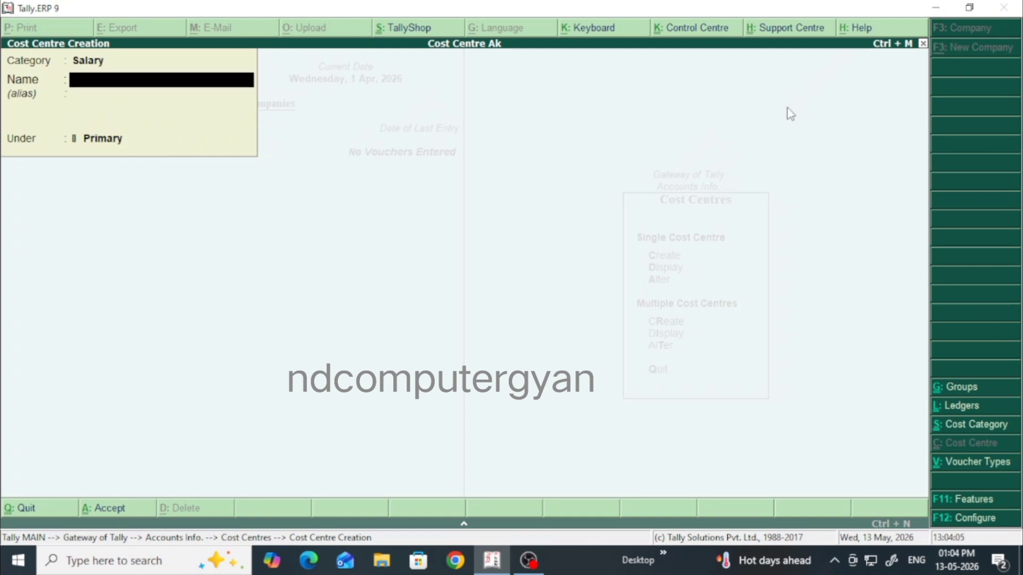
- Add a cost centre for the fifth employee in the Salary category, under Primary, and return to the Gateway of Tally
text(Arman)
key(Return)
key(Return)
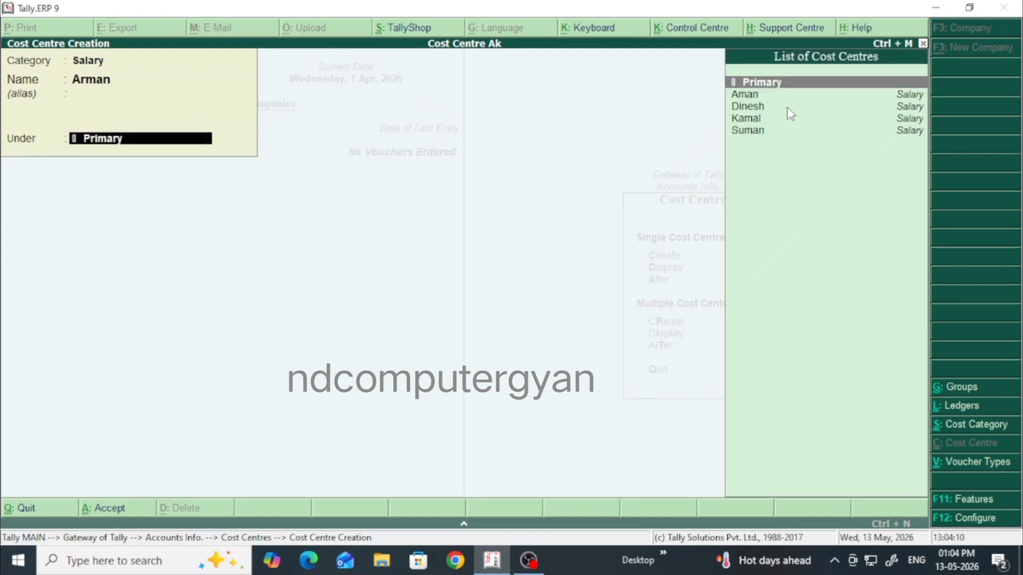
key(Return)
key(Return)
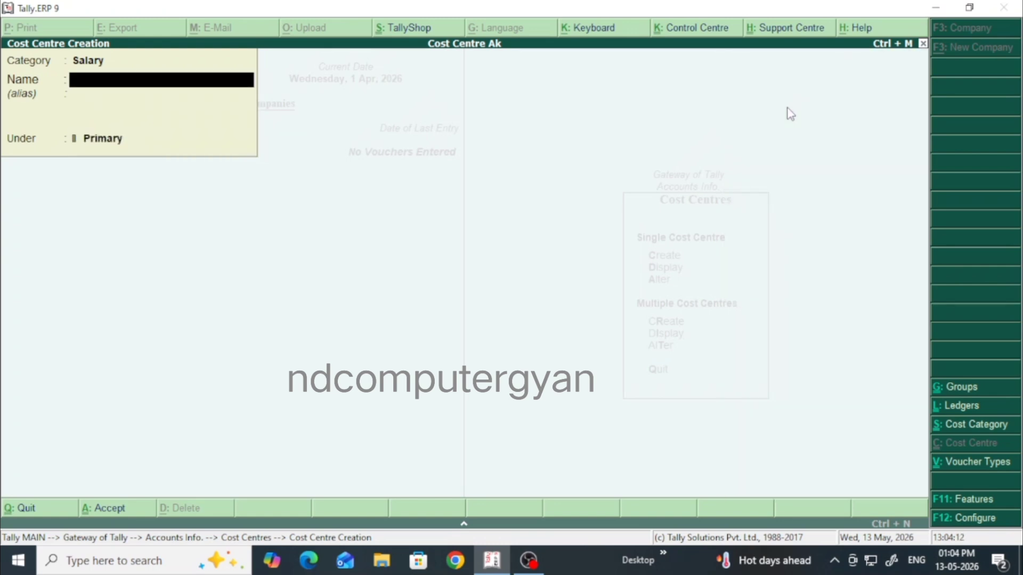
key(Escape)
key(Escape)
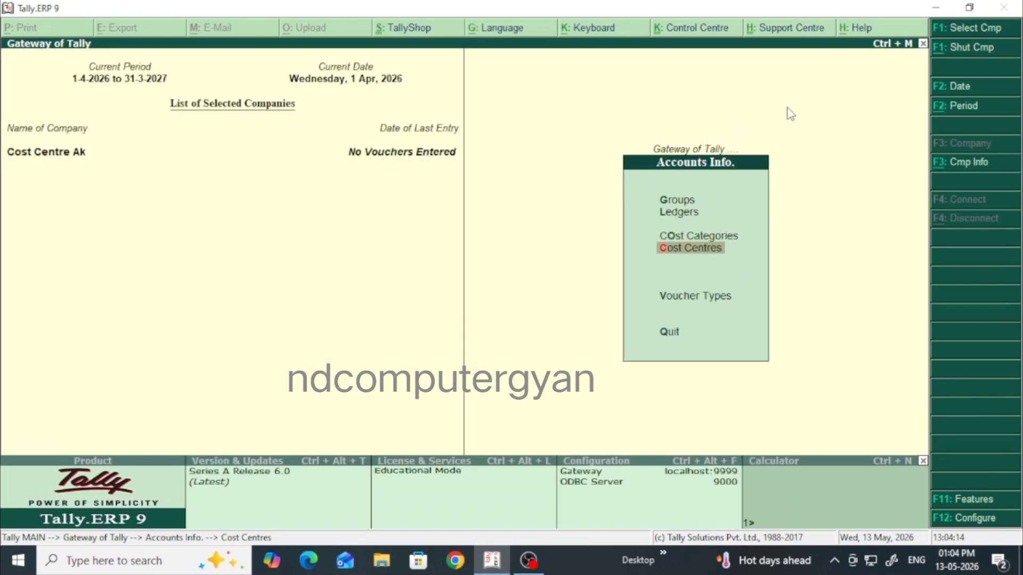
key(Escape)
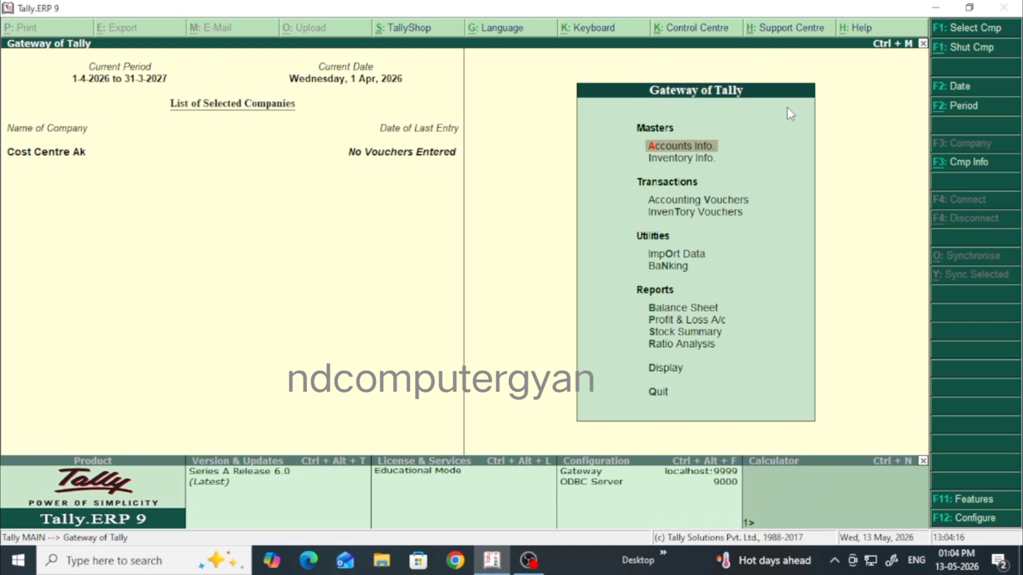
key(Down)
key(Down)
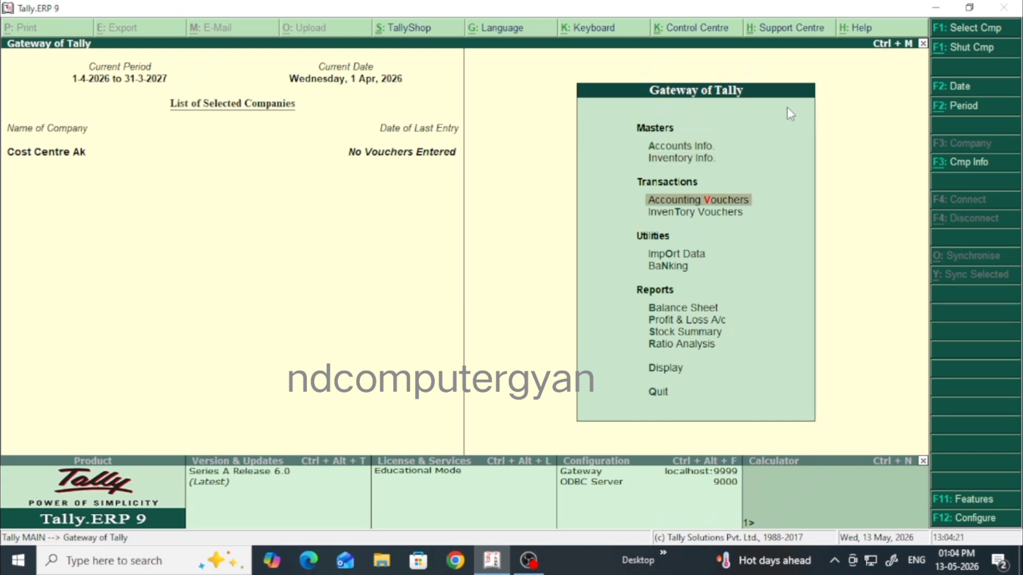
key(Up)
key(Up)
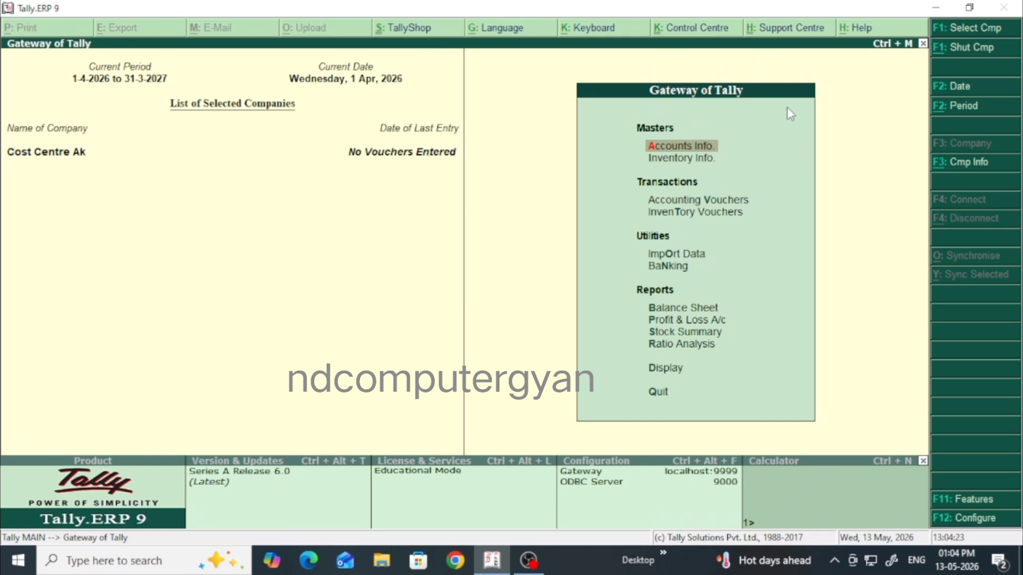
- Start creating a single ledger and name it Salary
key(Return)
key(Down)
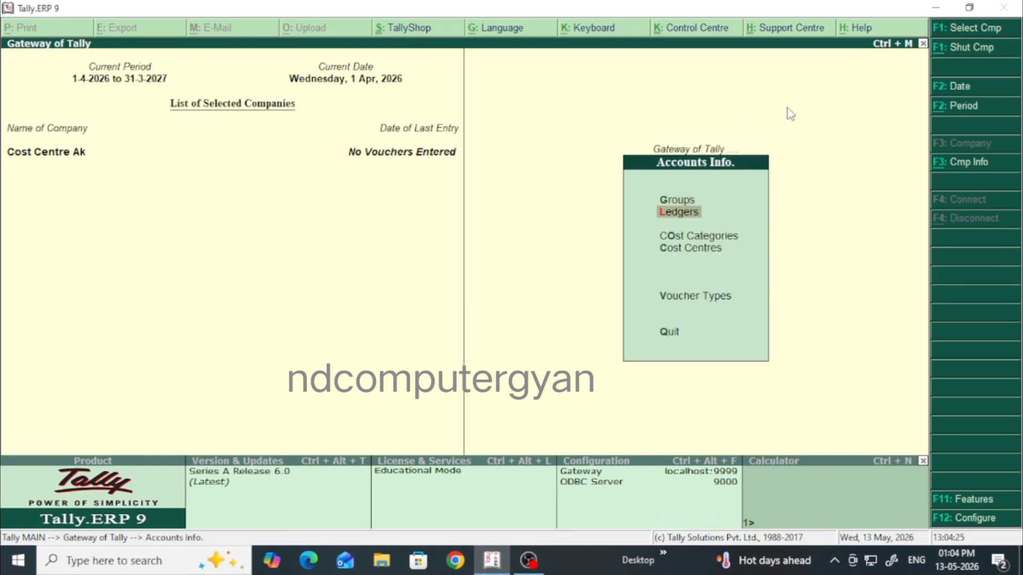
key(Return)
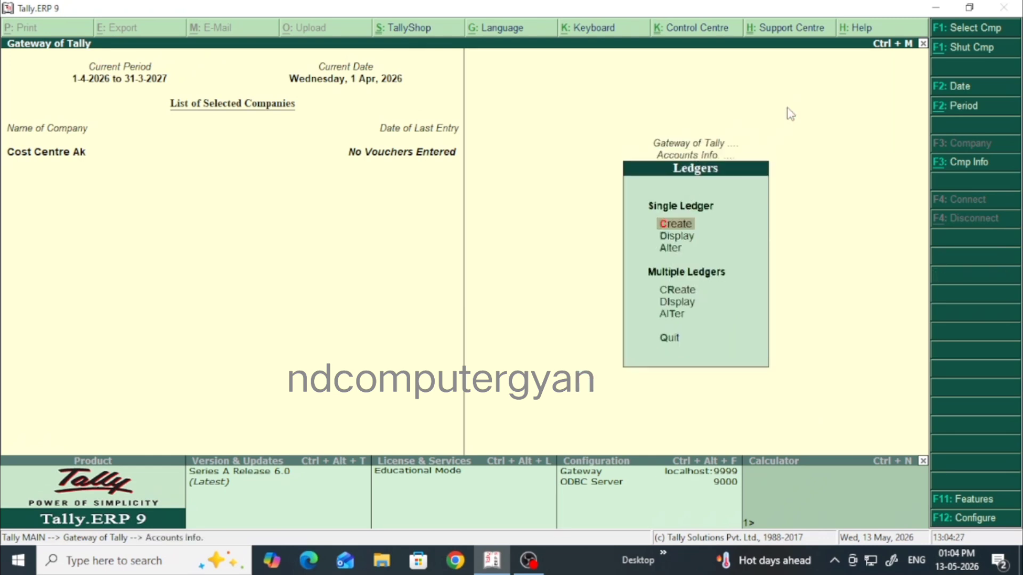
key(Return)
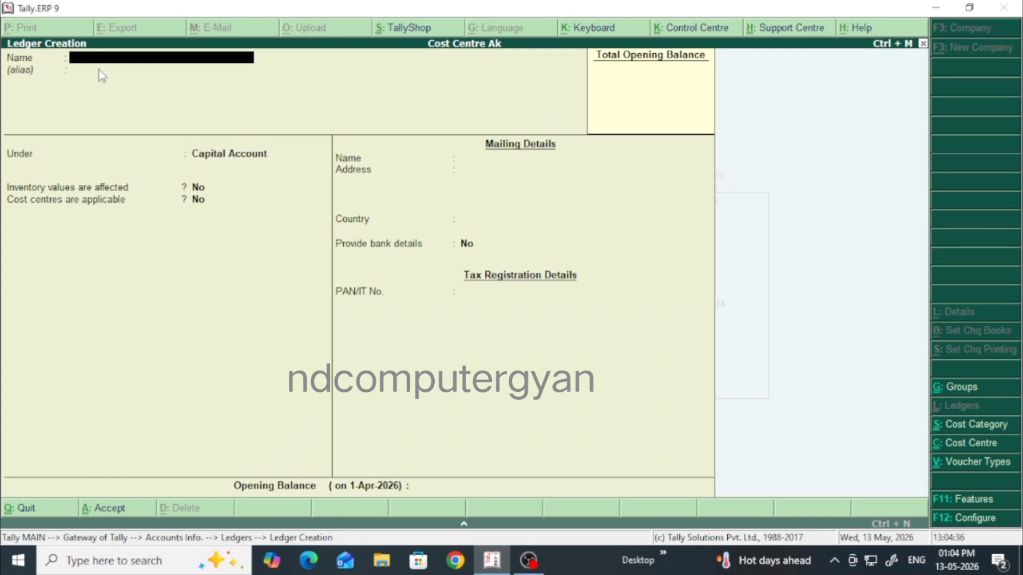
text(Salary)
key(Return)
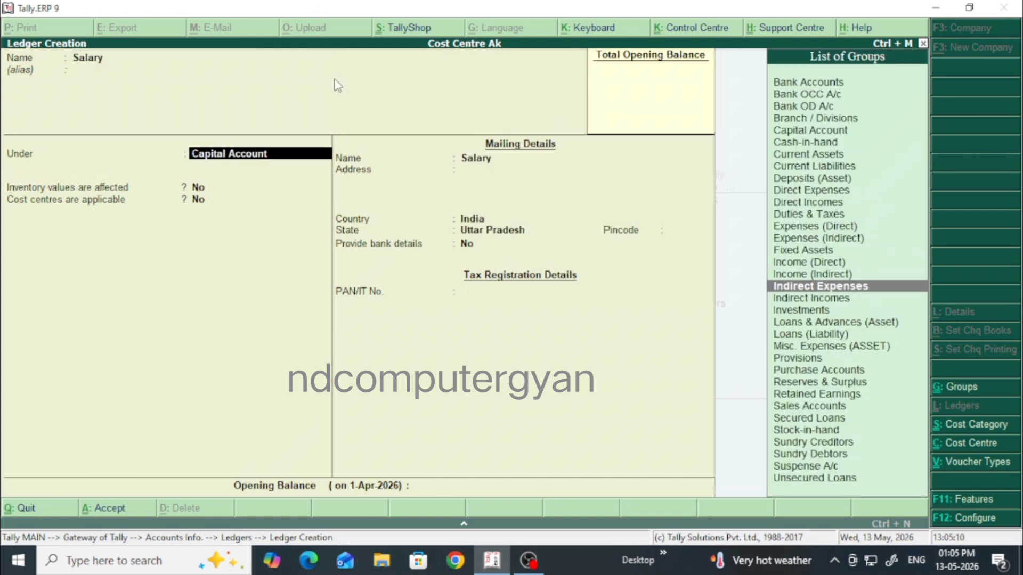
- Place the Salary ledger under Indirect Expenses with cost centres applicable, save it, and return to the Gateway of Tally
key(Return)
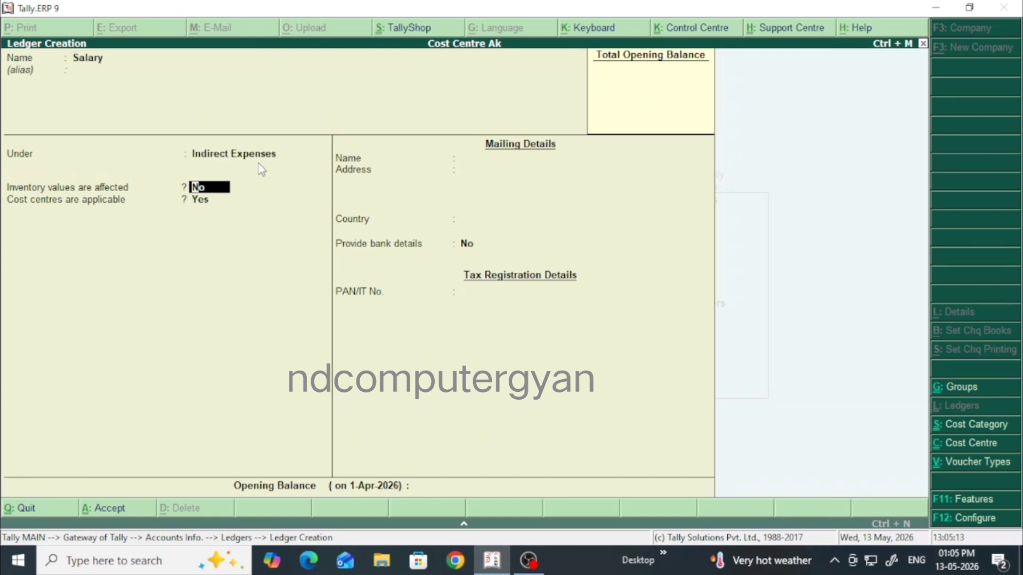
key(Return)
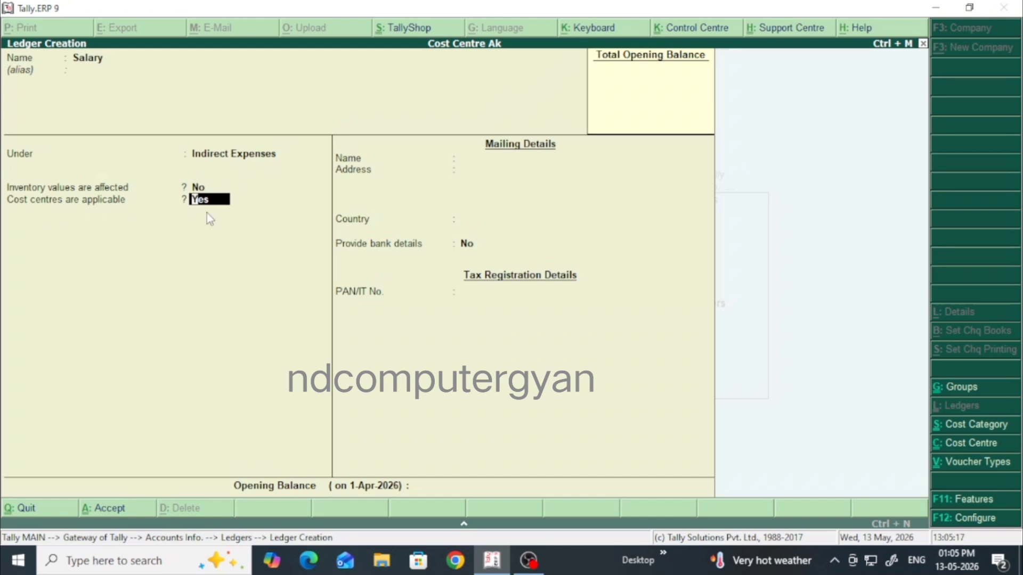
key(Return)
key(Return)
key(Return)
key(Return)
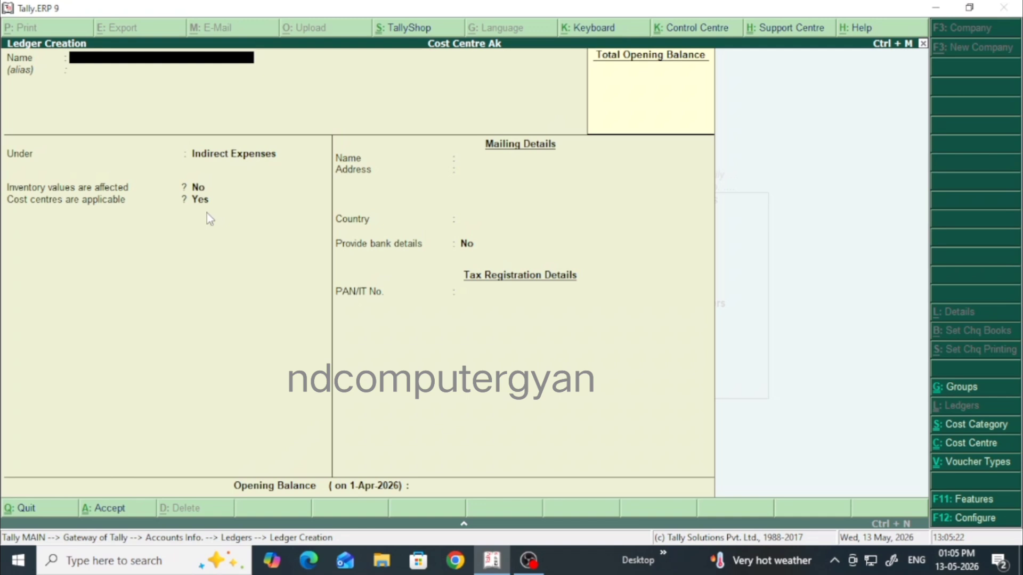
key(Escape)
key(Escape)
key(Escape)
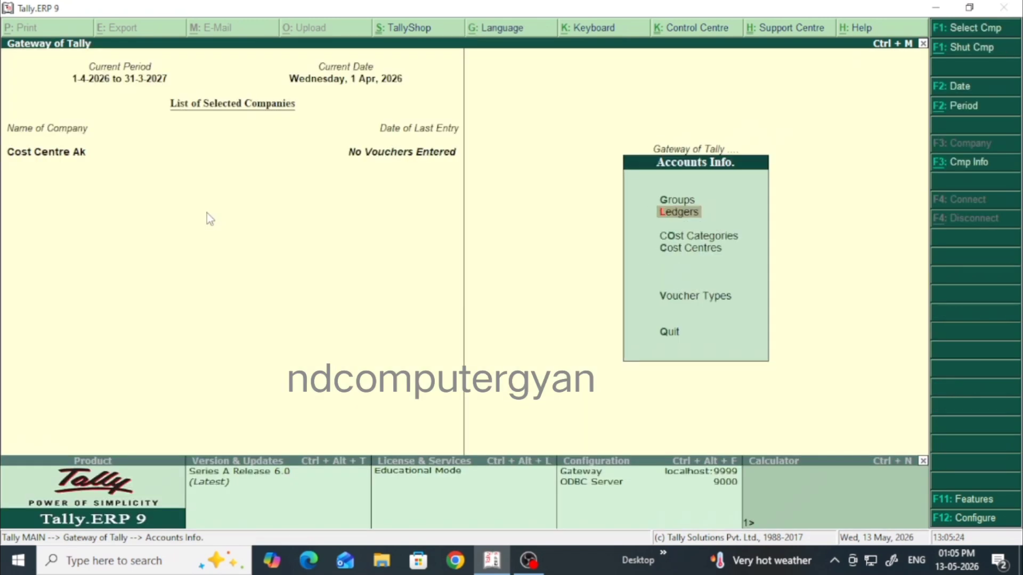
- Open a payment voucher in Accounting Vouchers and debit the Salary ledger with 100000
key(Down)
key(Down)
key(Return)
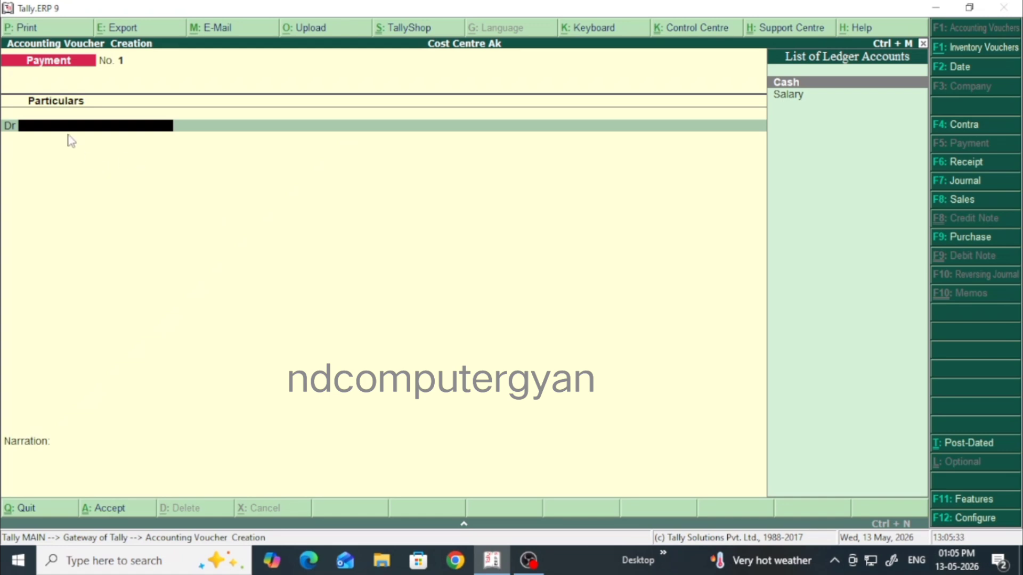
key(Down)
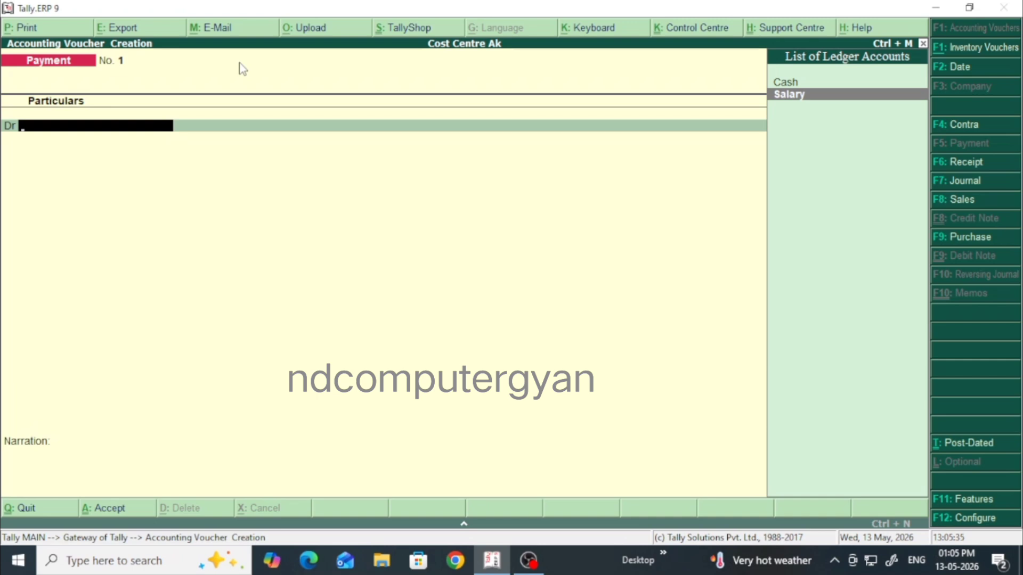
key(Return)
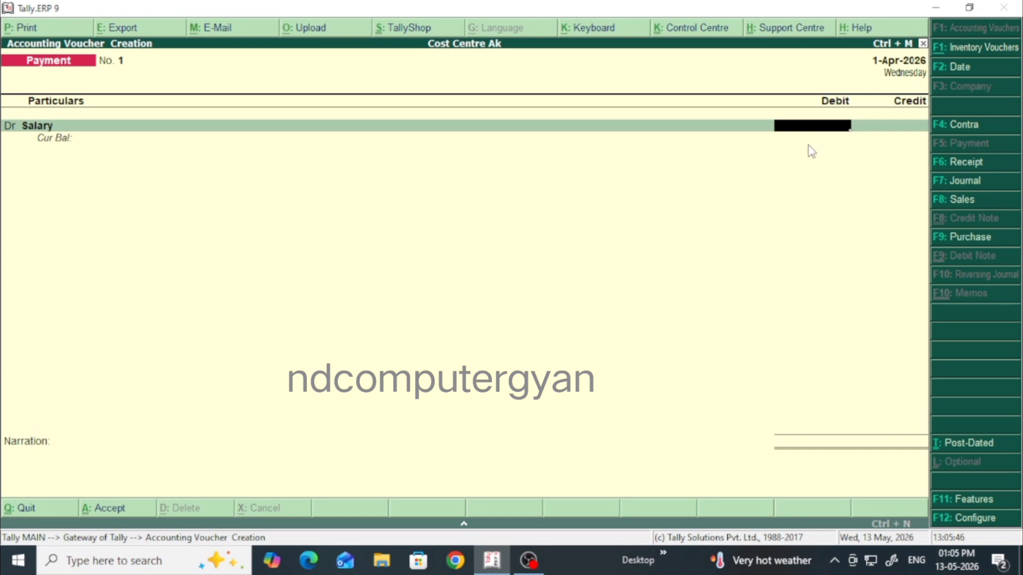
text(100000)
key(Return)
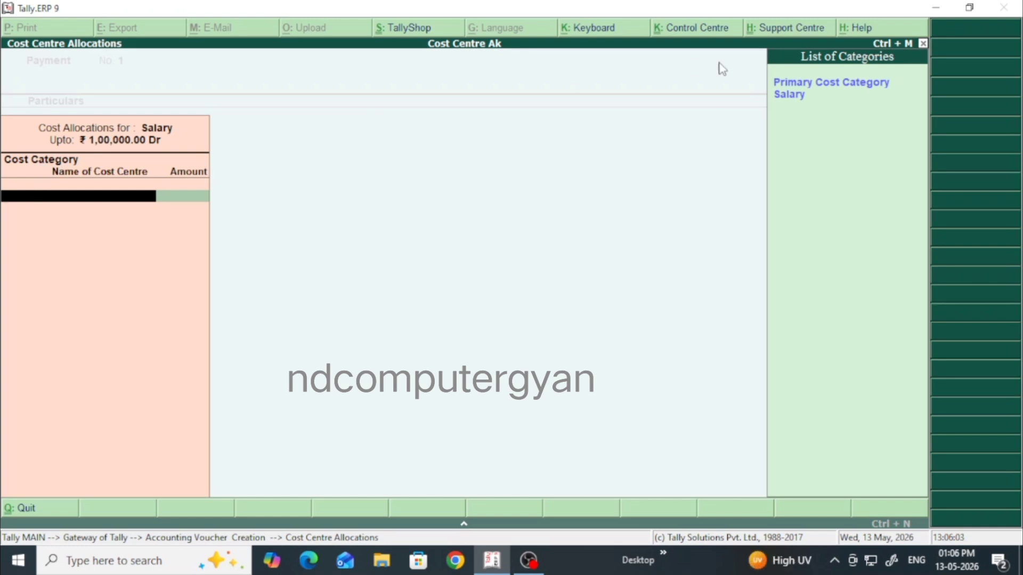
- Choose the Salary cost category and allocate 25,000 to the first employee in the list of cost centres
click(792, 101)
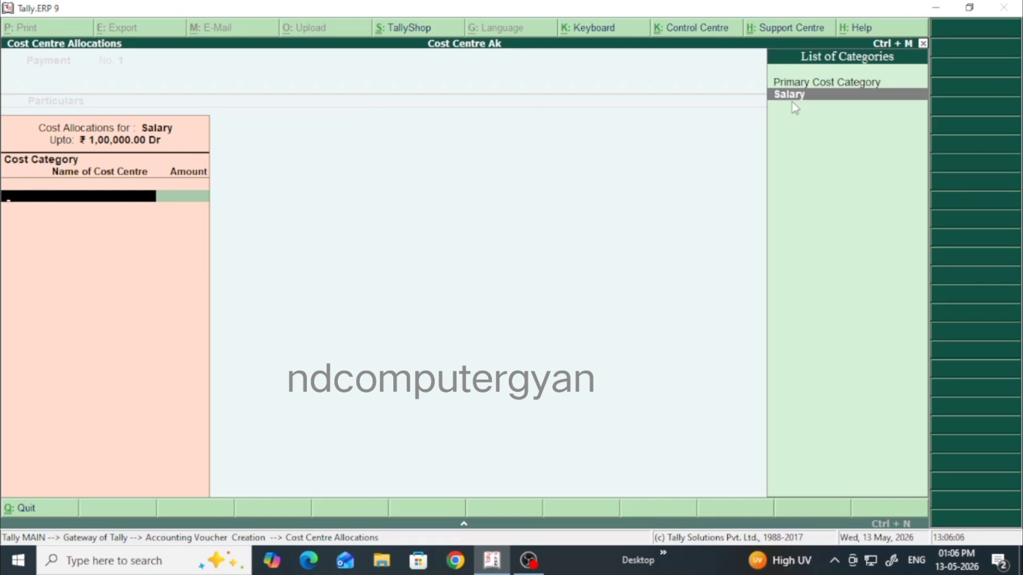
key(Return)
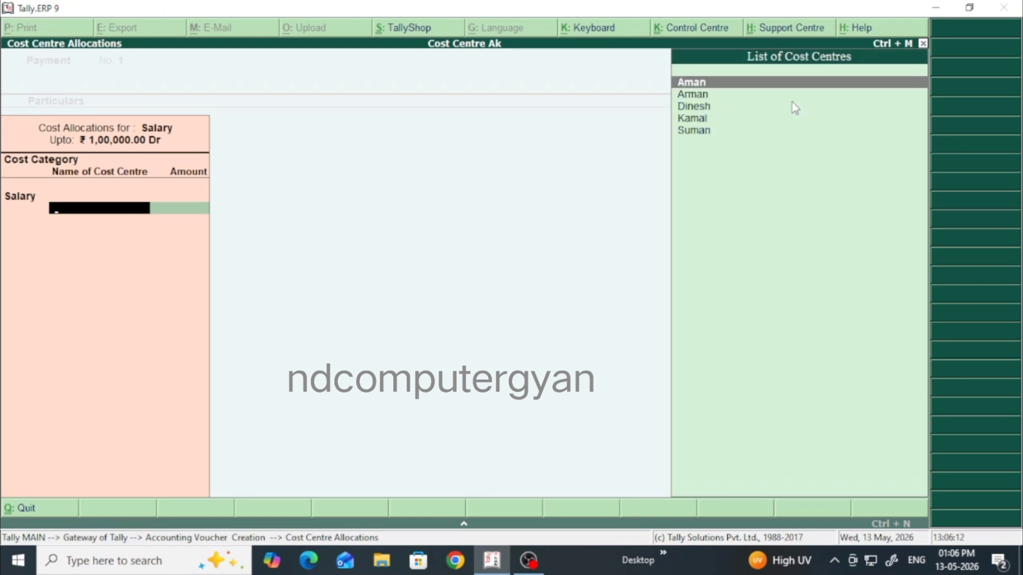
key(Return)
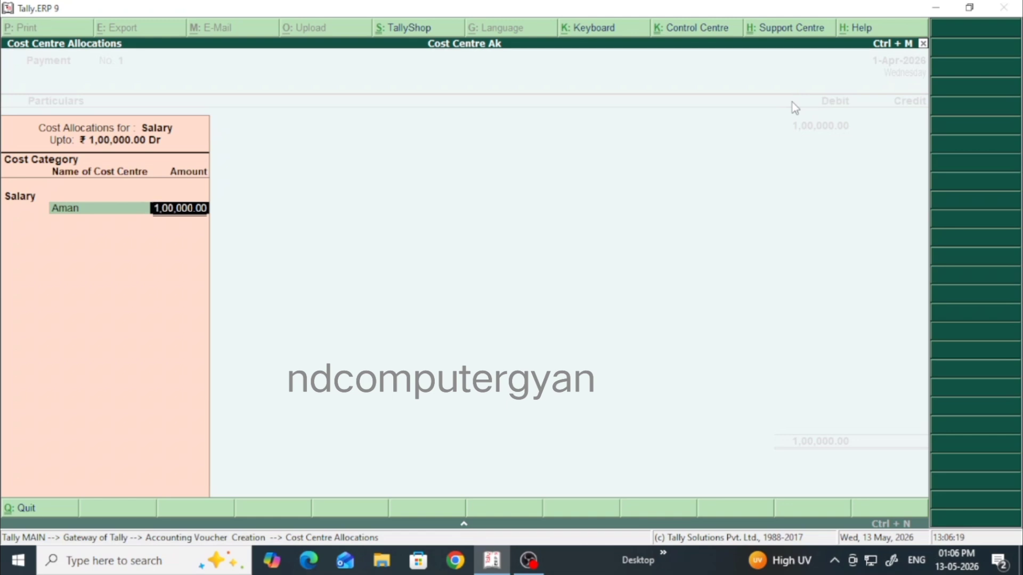
text(25000)
key(Return)
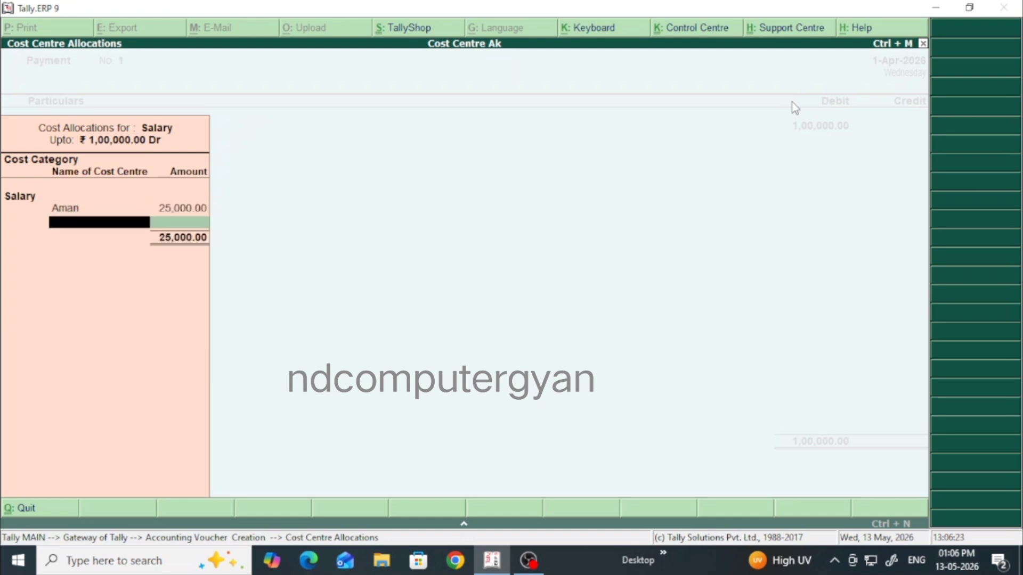
- Allocate 22,000 of the salary amount to the second employee in the list of cost centres
key(Down)
key(Return)
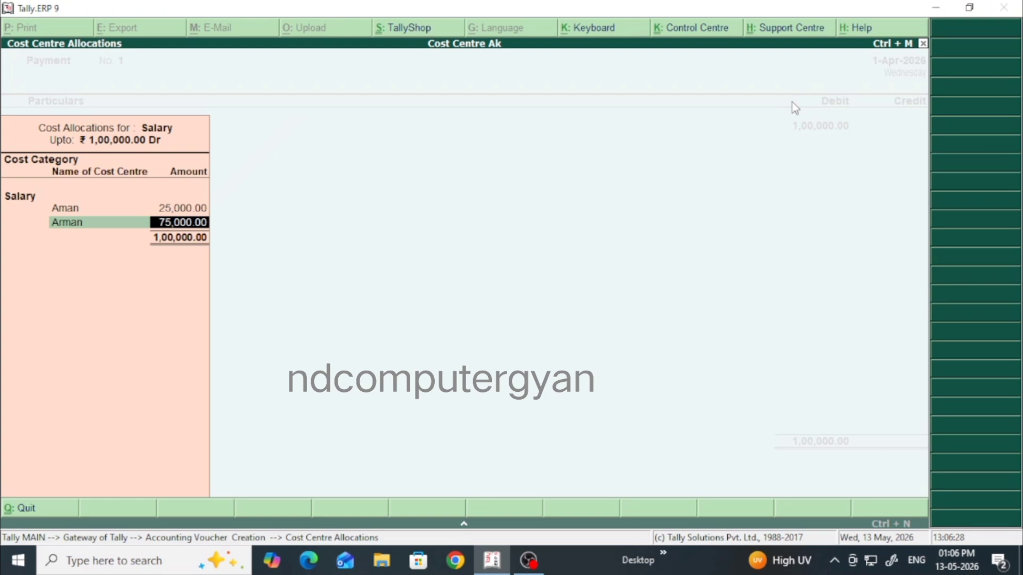
text(22,000)
key(Return)
- Allocate 20,000 of the salary amount to the third employee in the list of cost centres
key(Down)
key(Down)
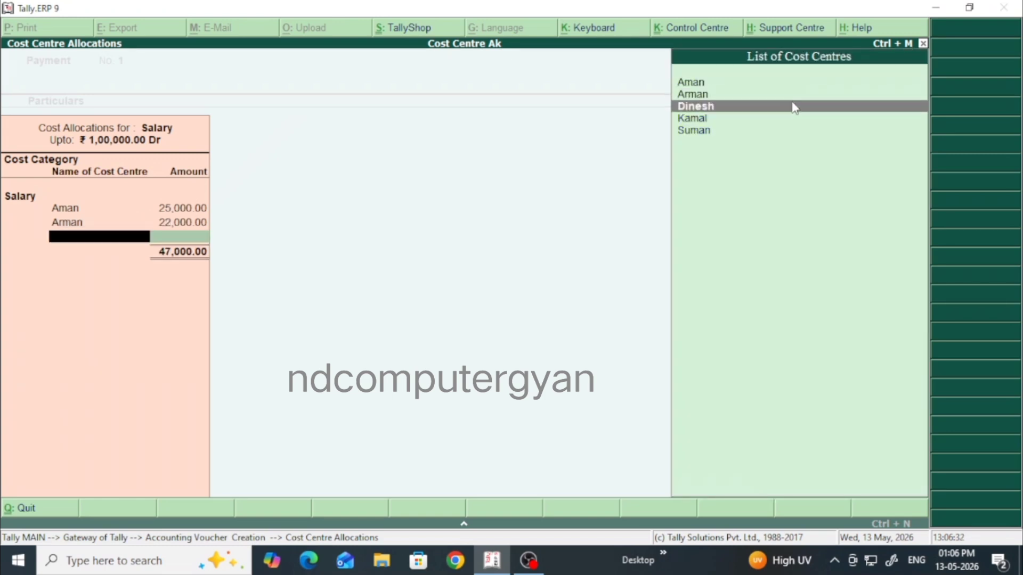
key(Return)
text(20,00)
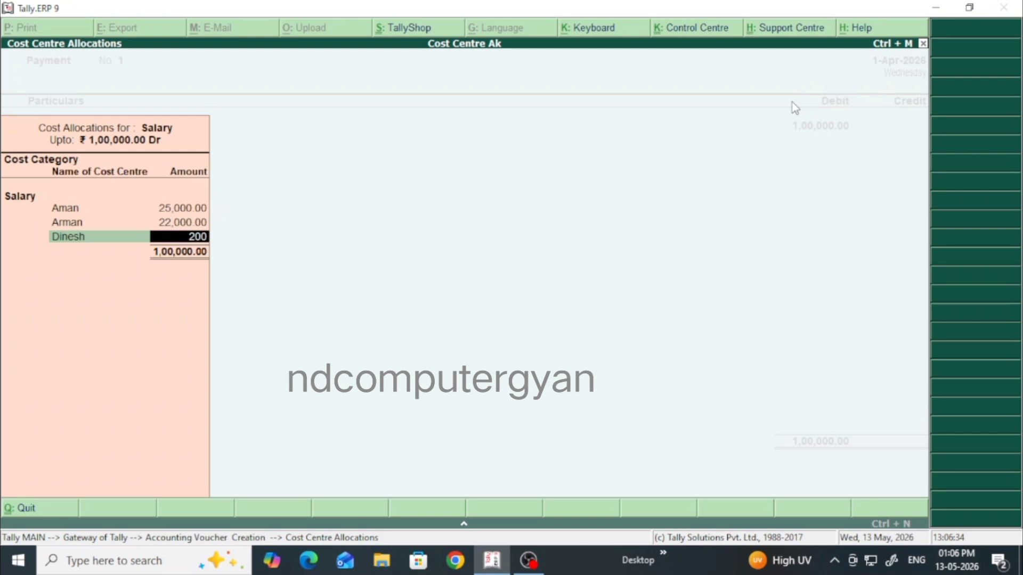
text(0)
key(Return)
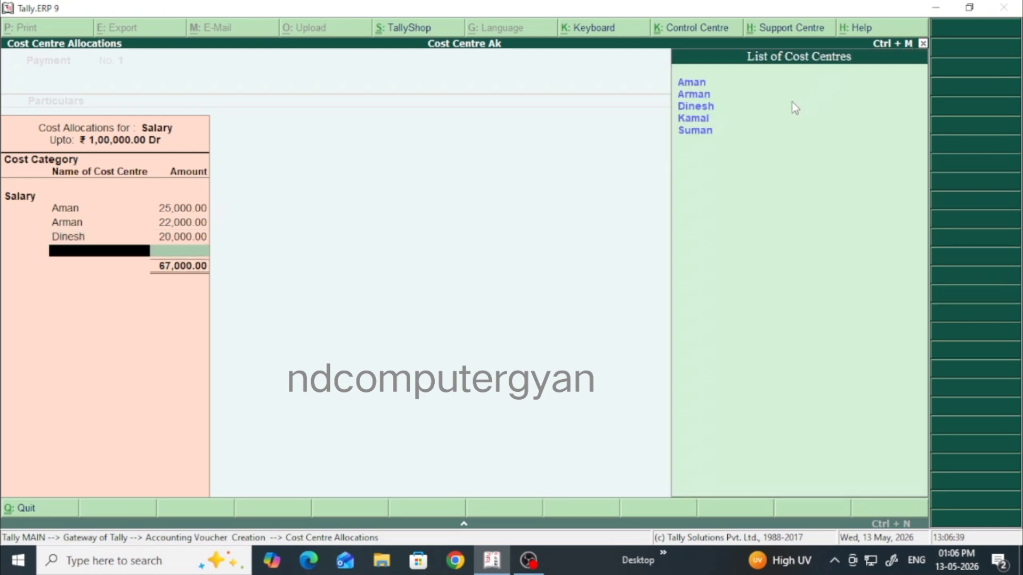
- Allocate 15,000 of the salary amount to the fourth employee in the list of cost centres
key(Down)
key(Return)
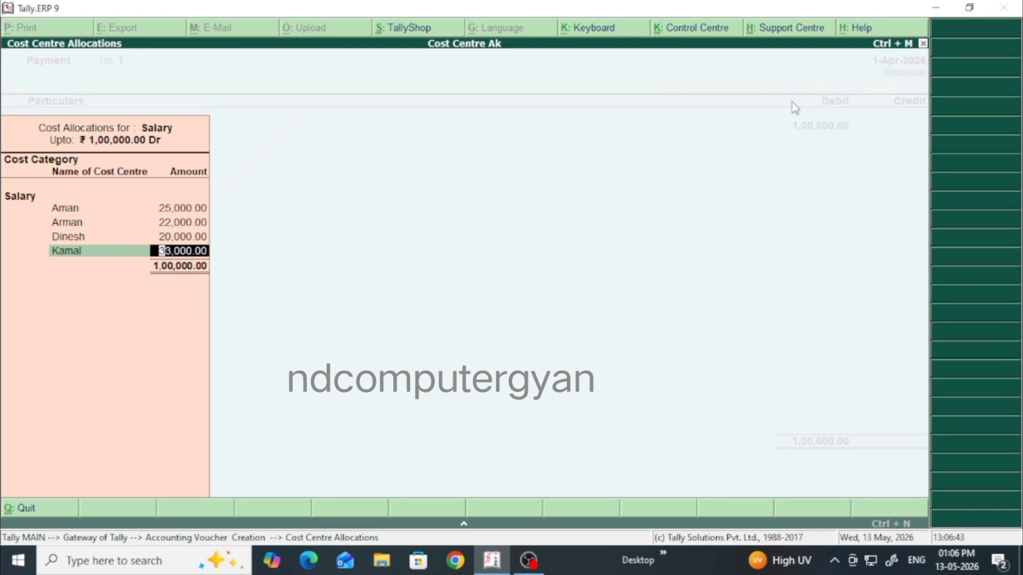
text(15000)
key(Return)
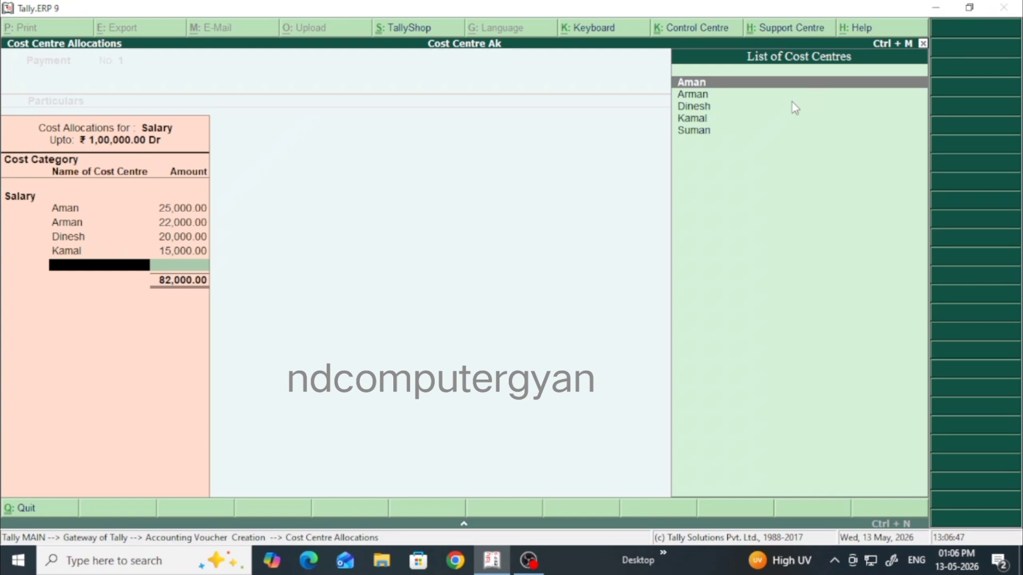
- Allocate the remaining 18,000 to the fifth employee in the list of cost centres and finish the cost allocations
key(Down)
key(Down)
key(Down)
key(Down)
key(Return)
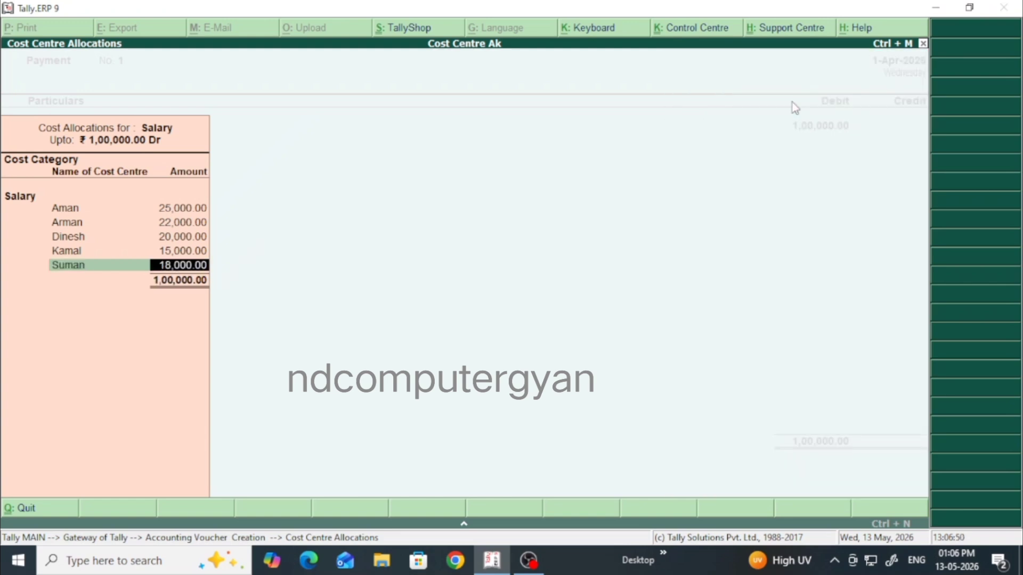
key(Return)
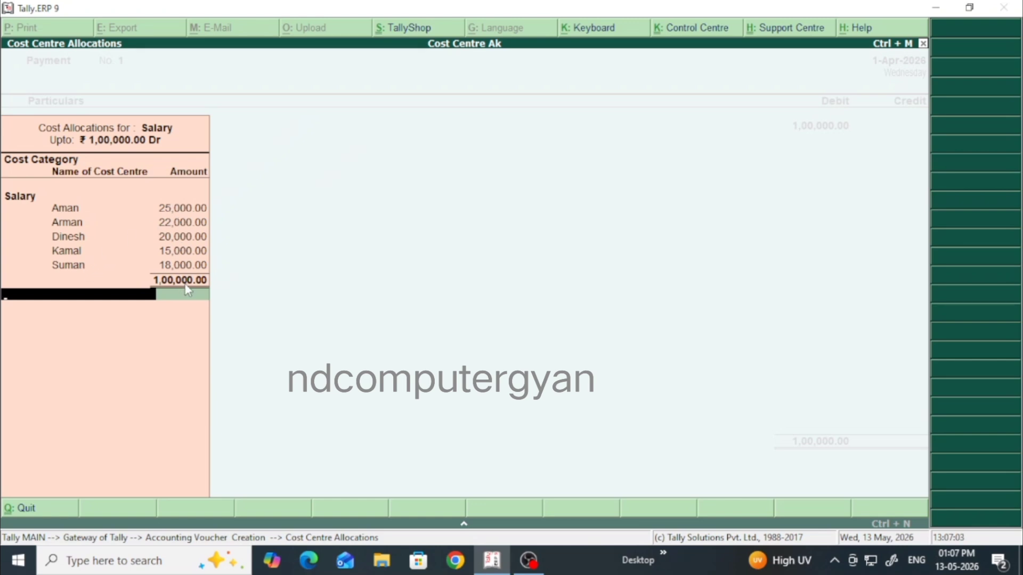
key(Return)
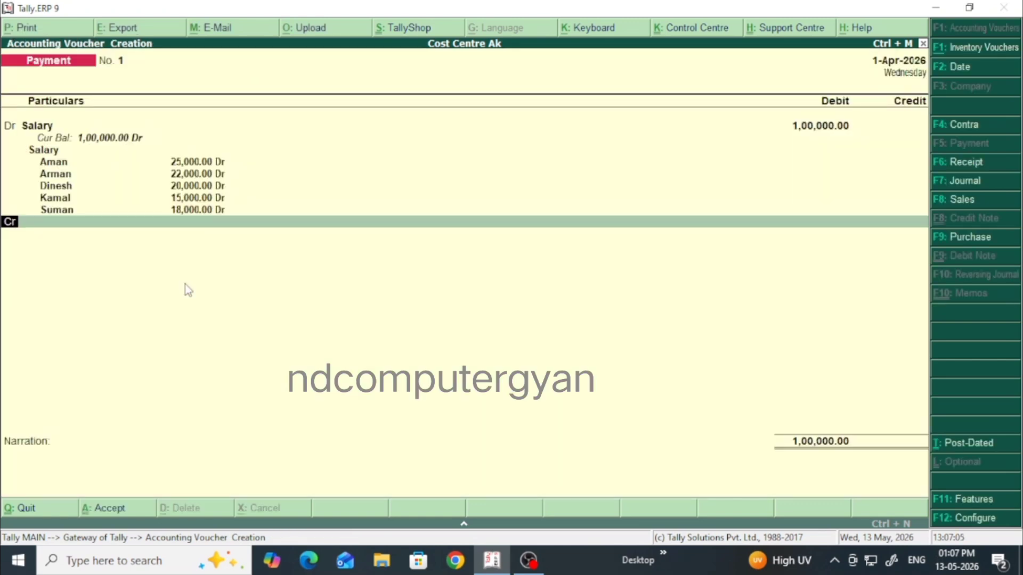
- Credit Cash with 1,00,000, add the narration "being salary paid", save the payment voucher, and return to the Gateway of Tally
key(Return)
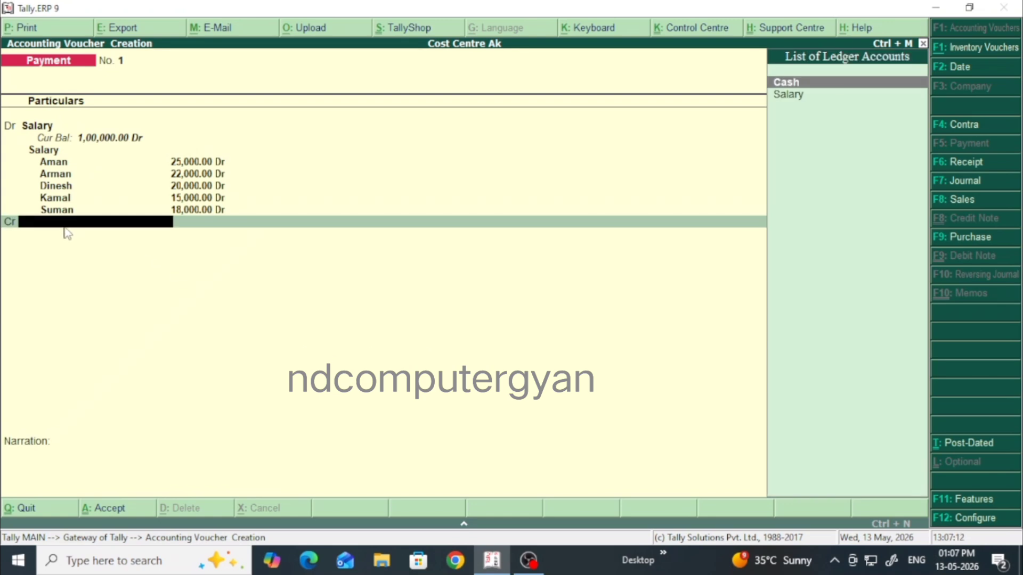
key(Return)
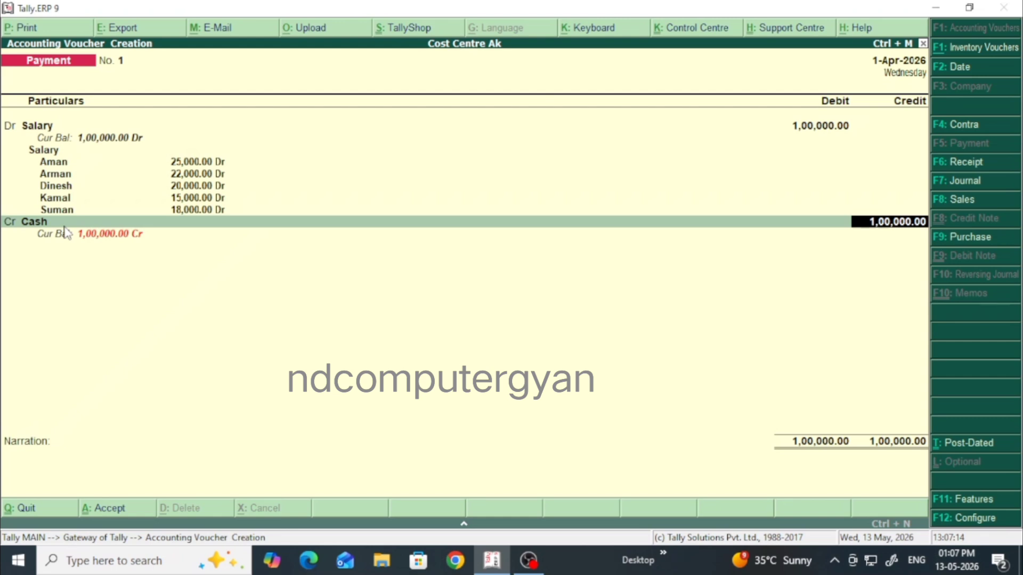
key(Return)
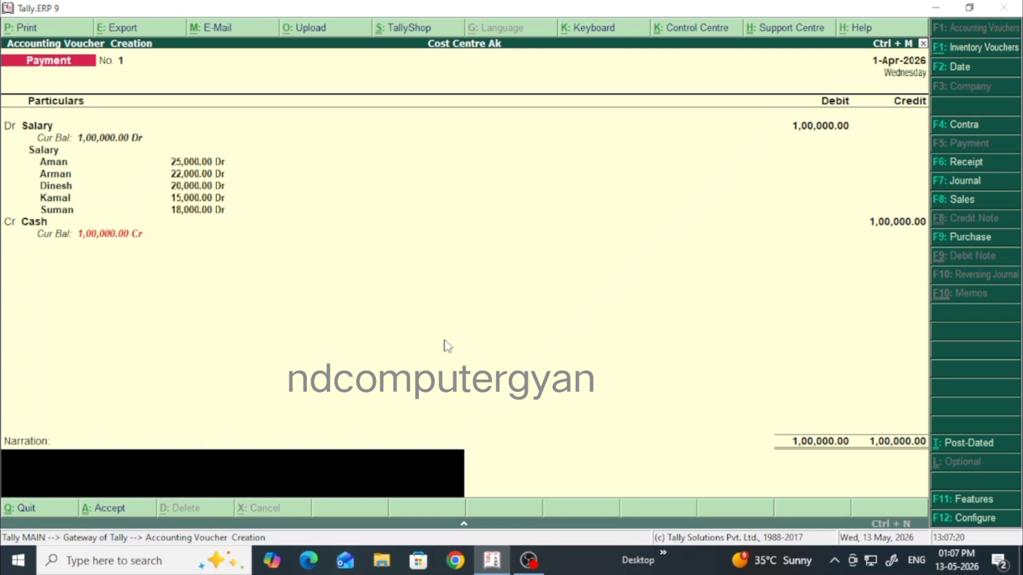
text(being salary pat)
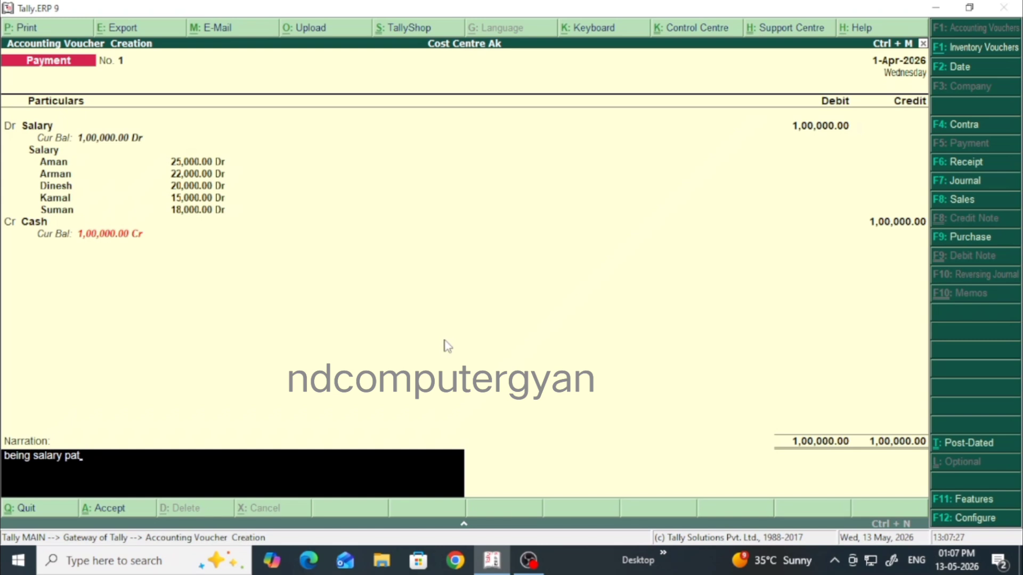
key(BackSpace)
text(id)
key(Return)
key(Return)
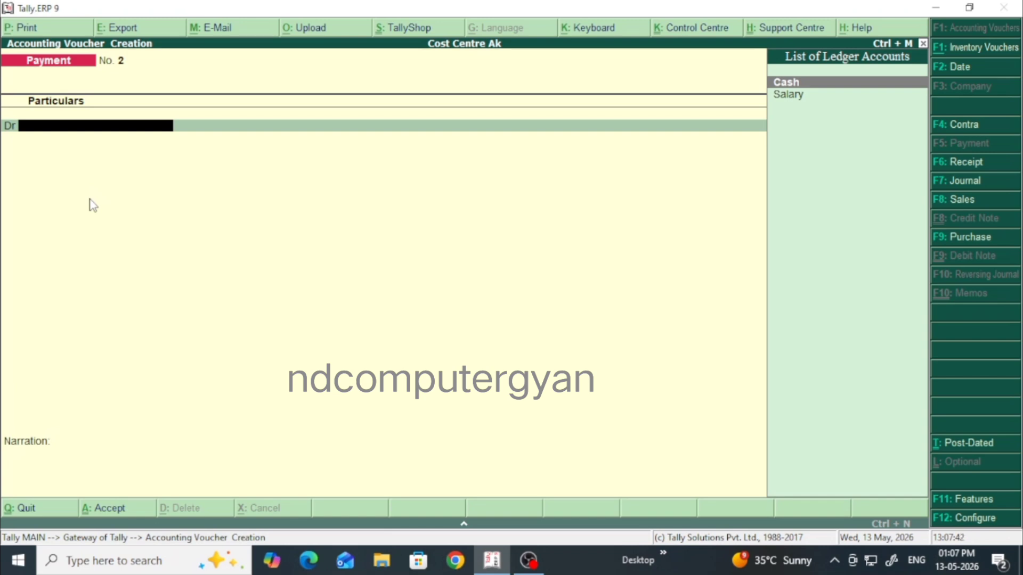
key(Escape)
key(Return)
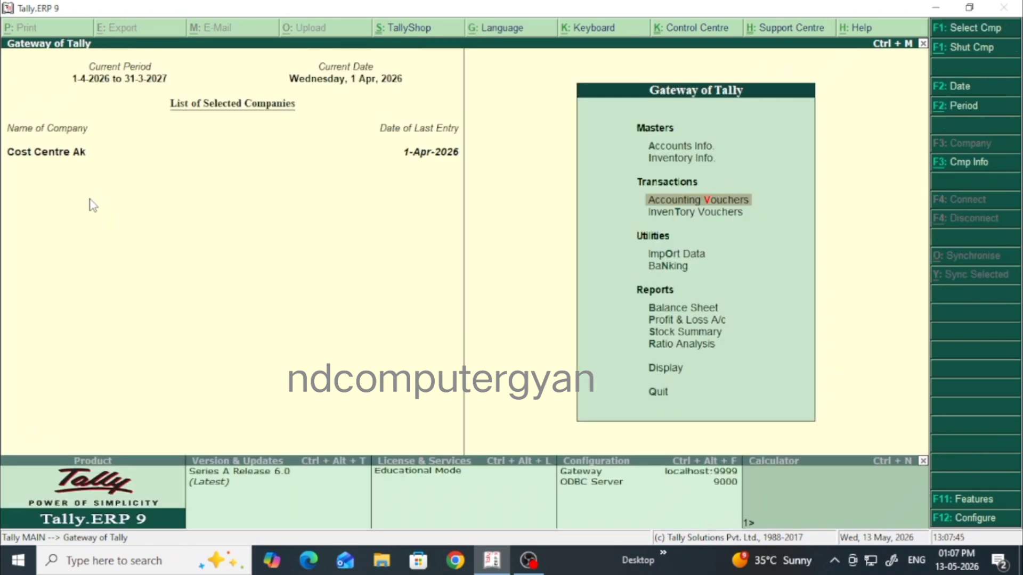
- Display the Day Book and open the Salary payment voucher to review its cost centre allocations
key(Down)
key(Down)
key(Down)
key(Down)
key(Down)
key(Down)
key(Down)
key(Down)
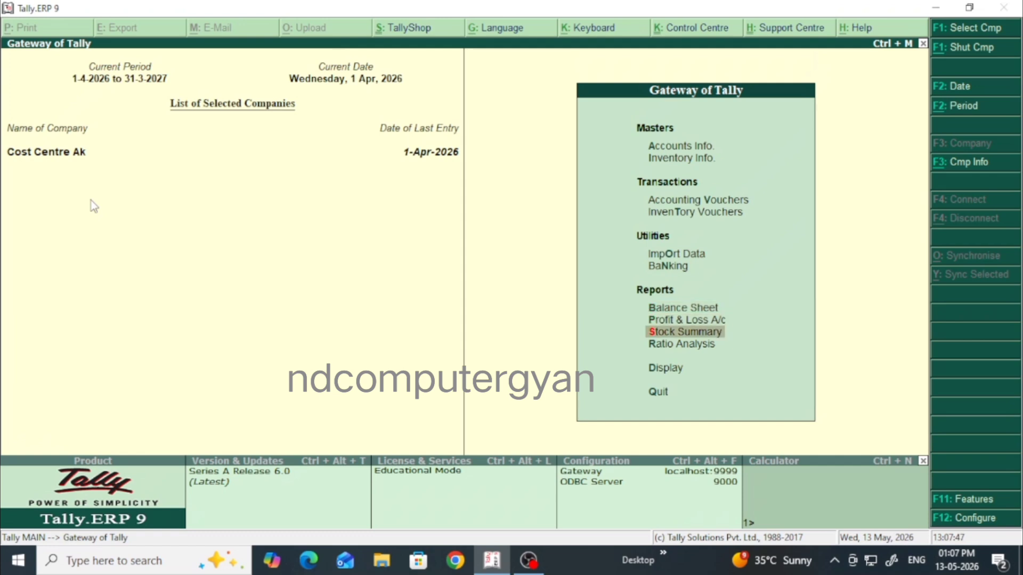
key(Return)
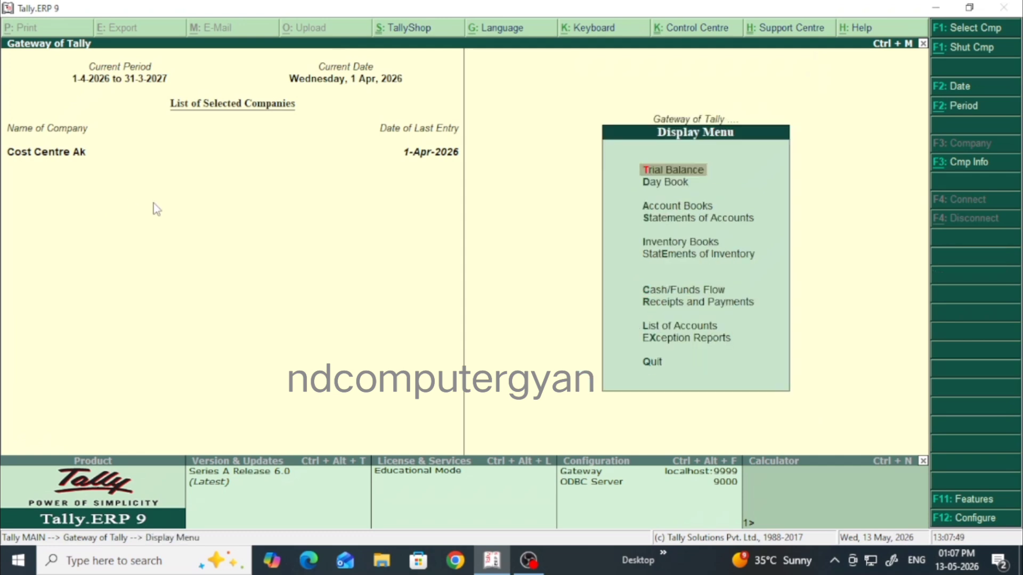
key(Down)
key(Return)
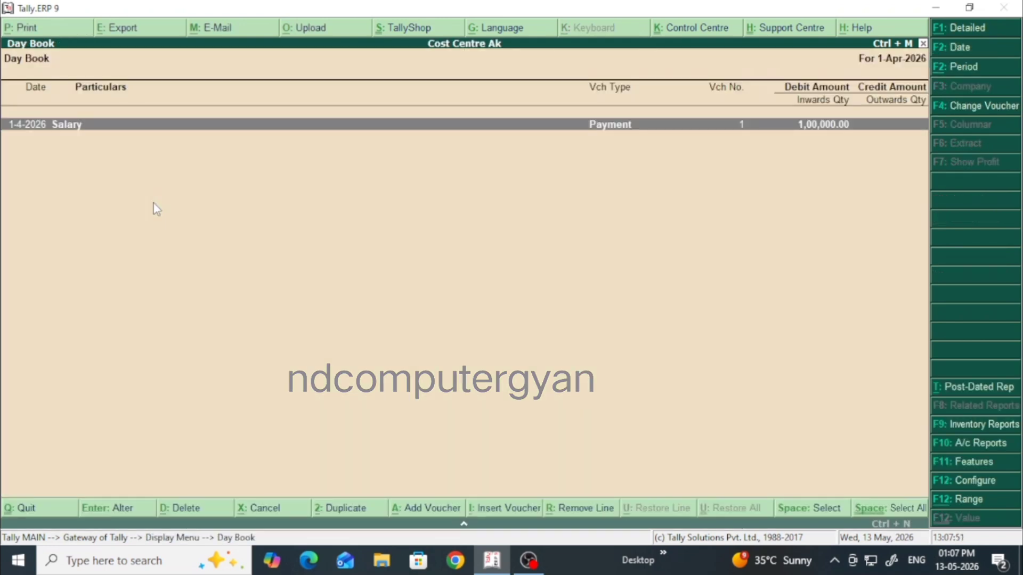
key(Return)
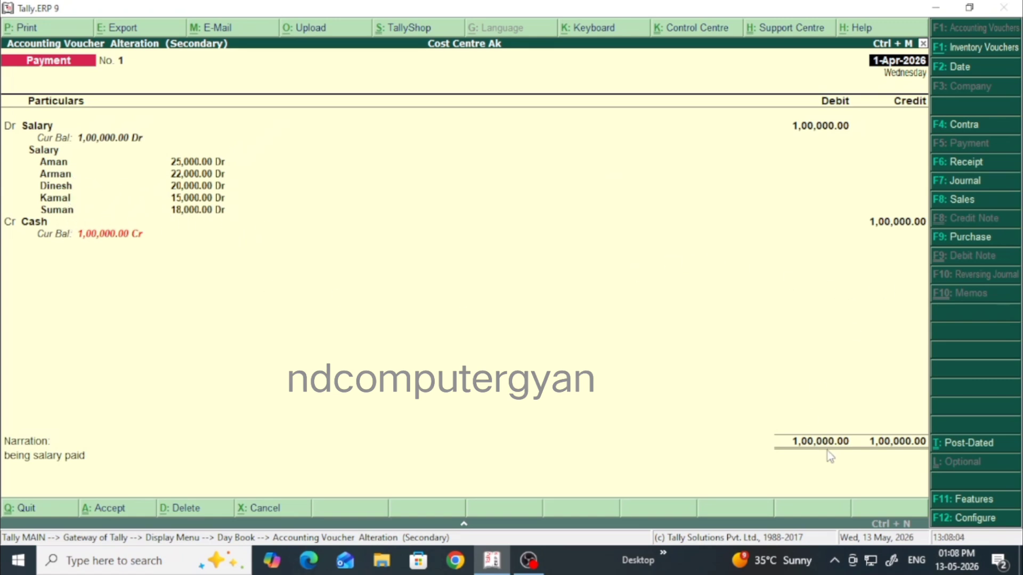
- Quit the Salary payment voucher without changes and leave the Day Book for the Display Menu
key(Escape)
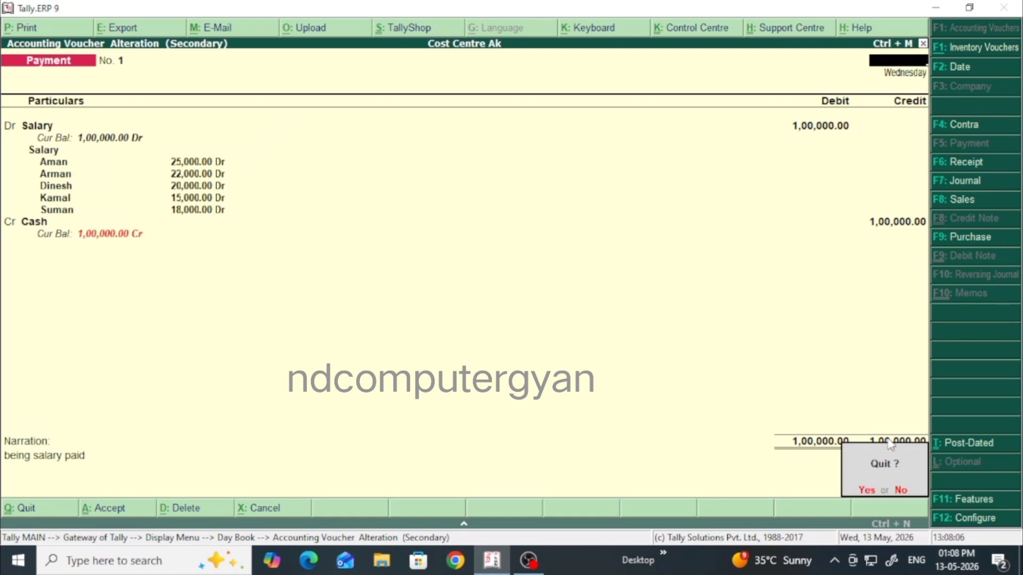
key(Return)
key(Escape)
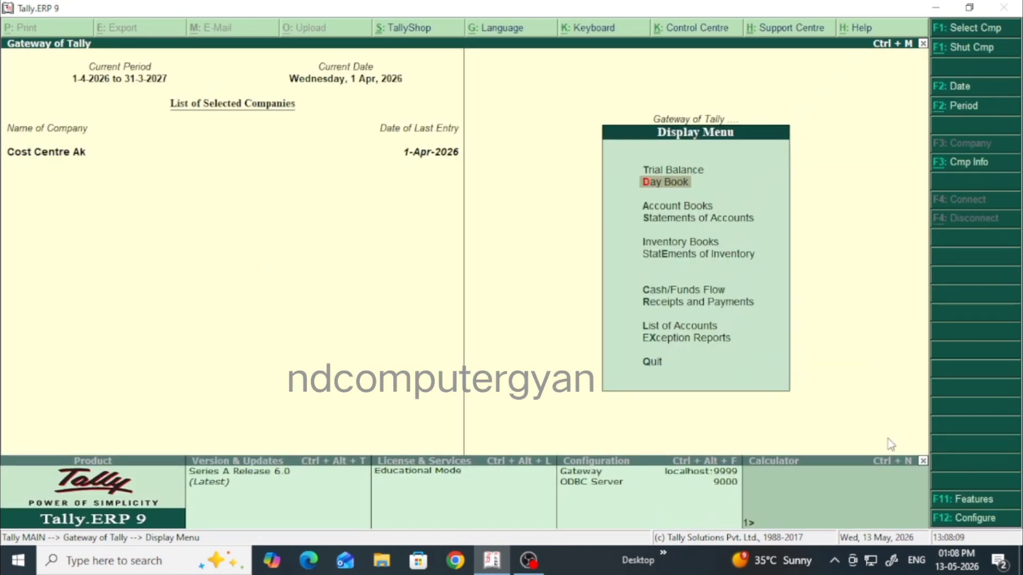
- Display the cost centre Category Summary from the Statements of Accounts
key(Down)
key(Down)
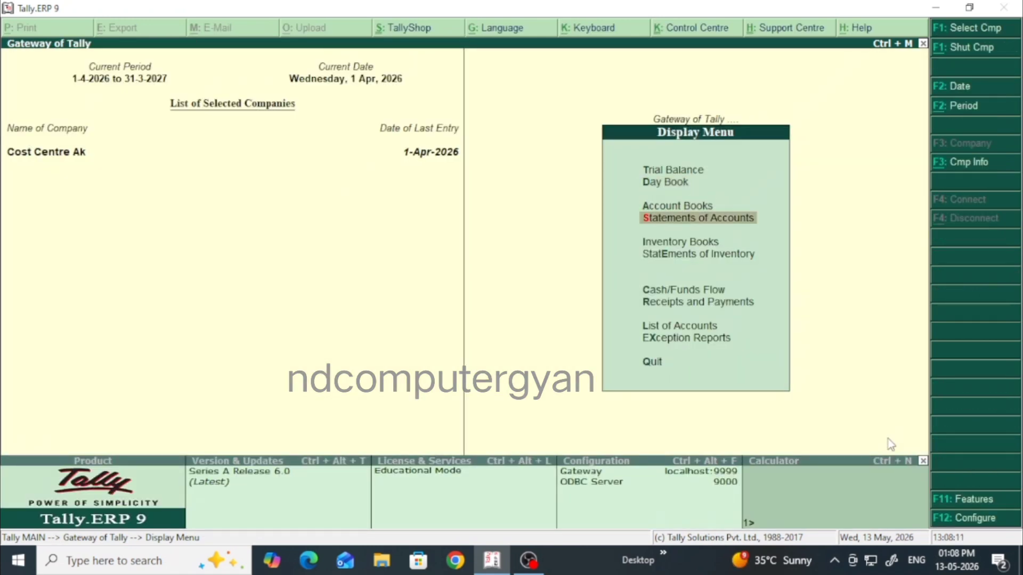
key(Return)
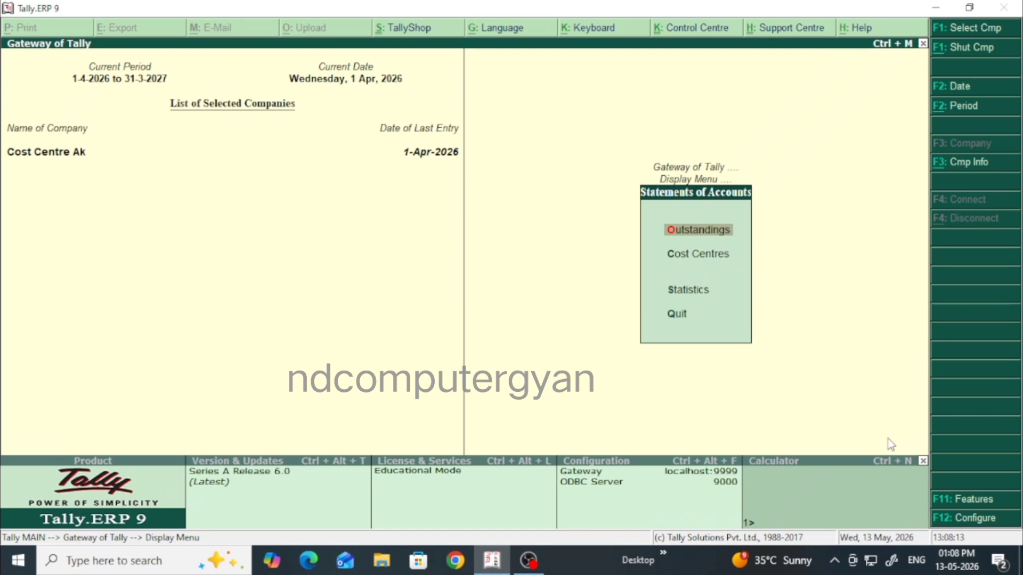
key(Down)
key(Return)
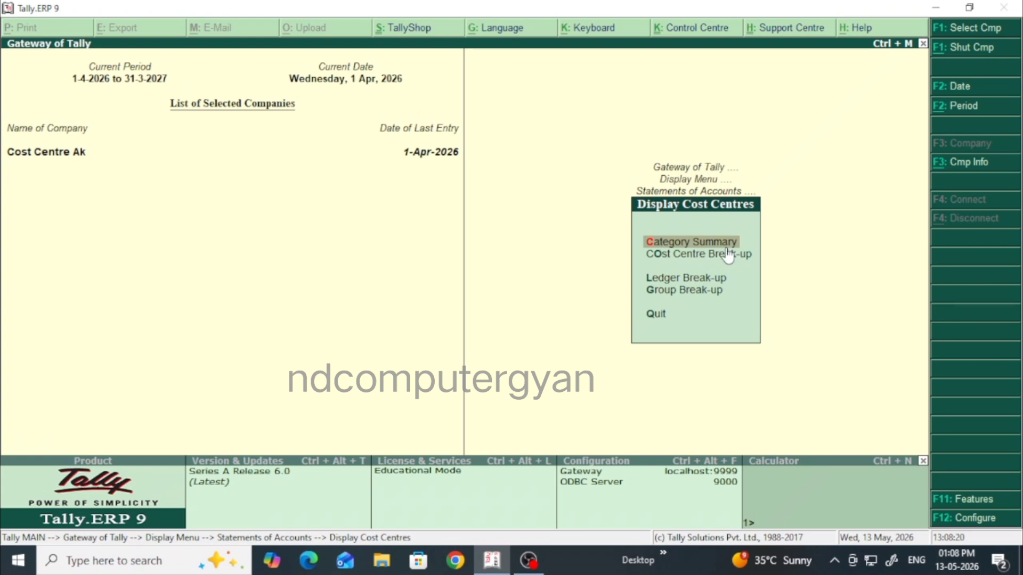
key(Return)
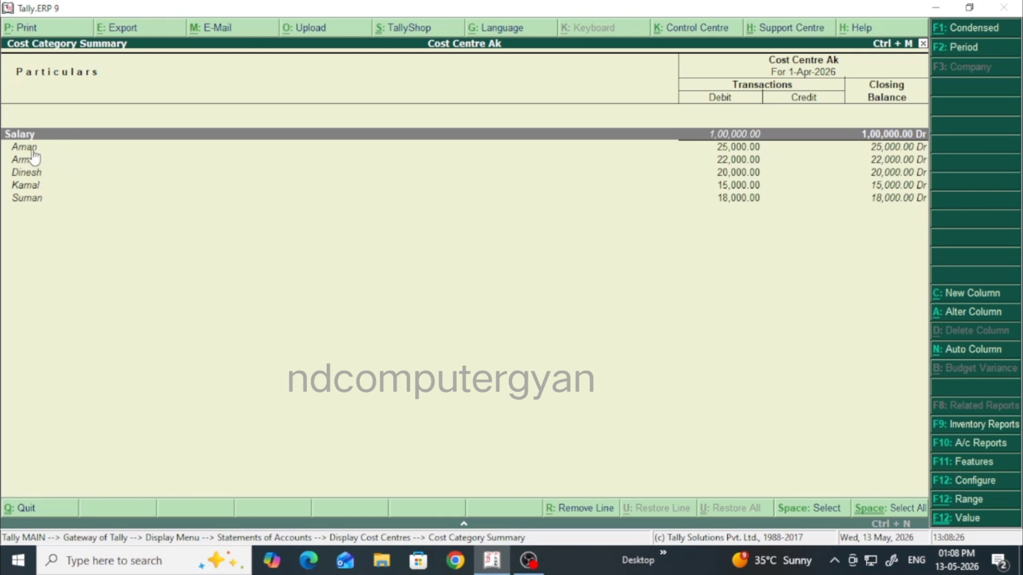
- Compare the condensed and detailed views of the Category Summary and close the report
key(alt+F1)
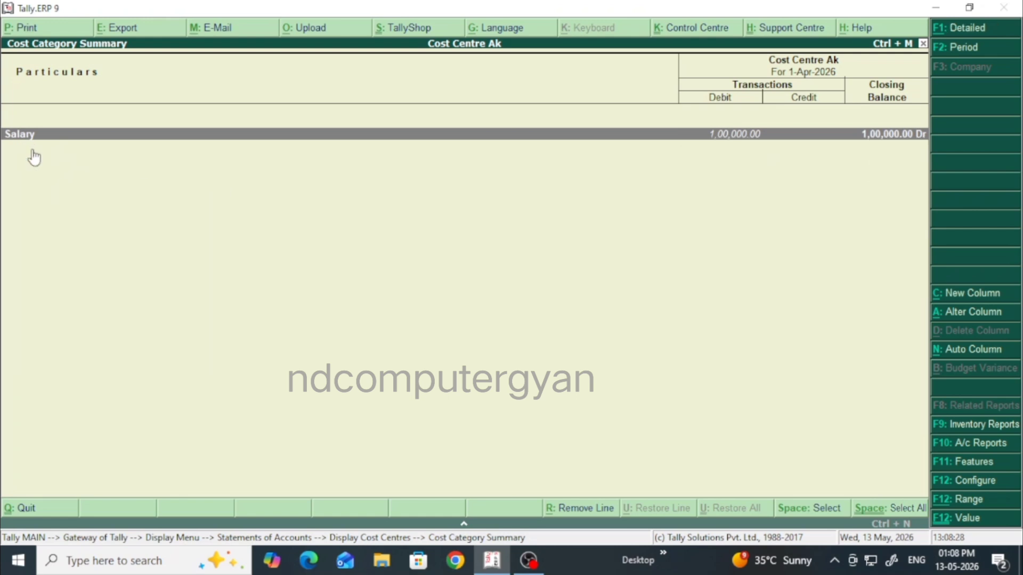
key(alt+F1)
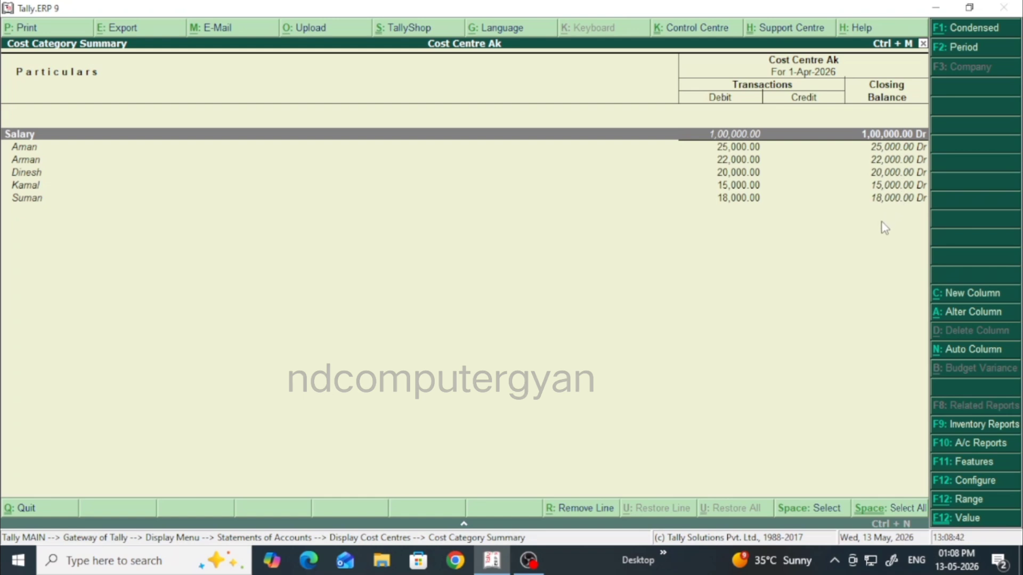
key(Escape)
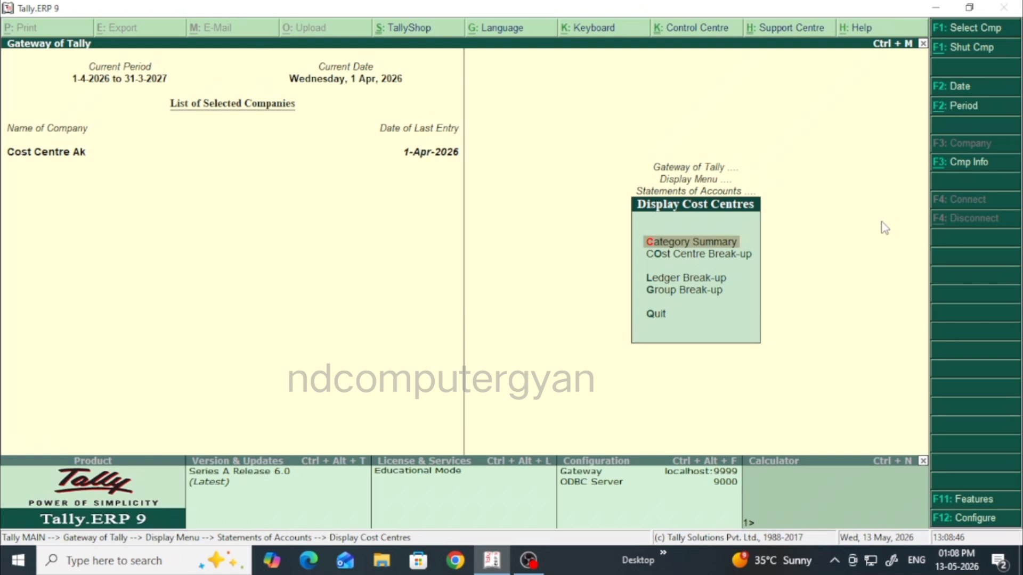
- Review the Cost Centre Break-up of the first employee, drilling from Indirect Expenses through Salary to the monthly summary, and return to the cost centre list
key(Down)
key(Return)
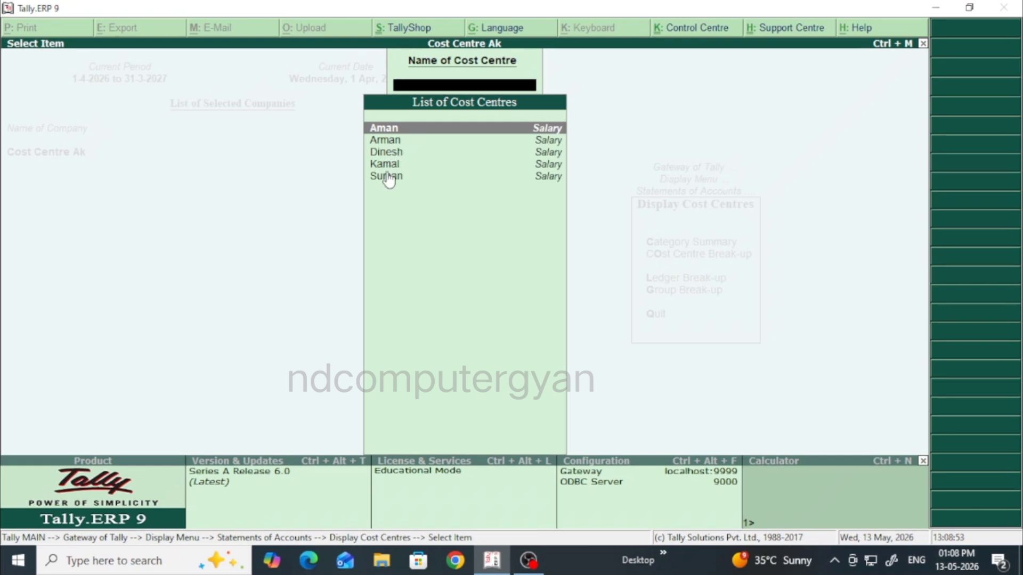
key(Return)
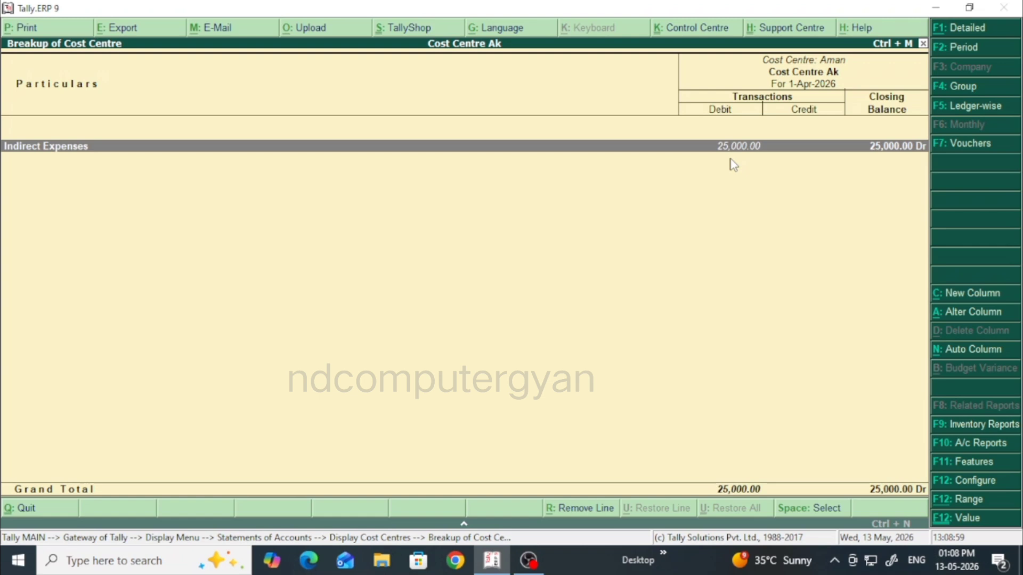
key(Return)
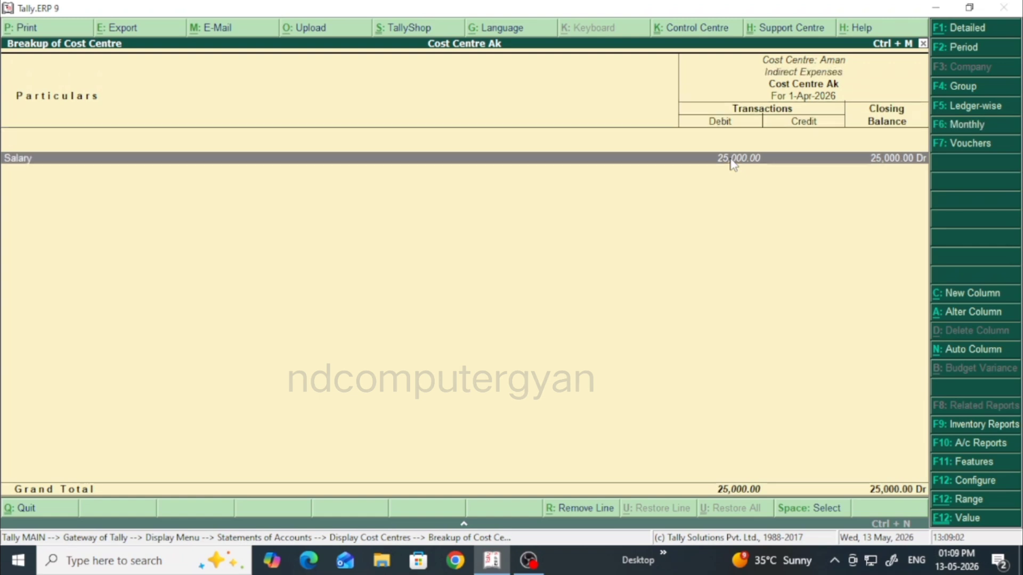
key(Return)
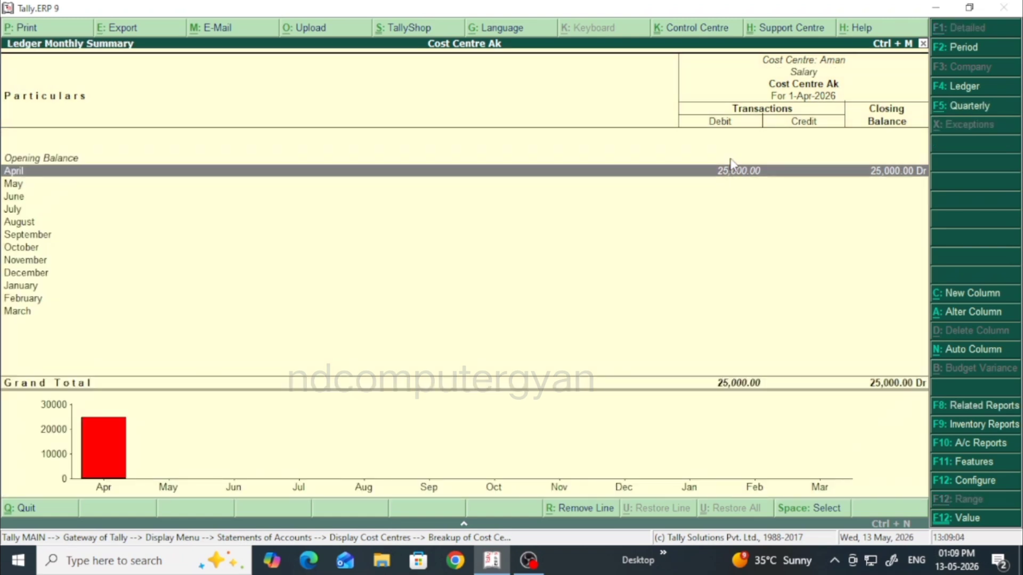
key(Escape)
key(Escape)
key(Escape)
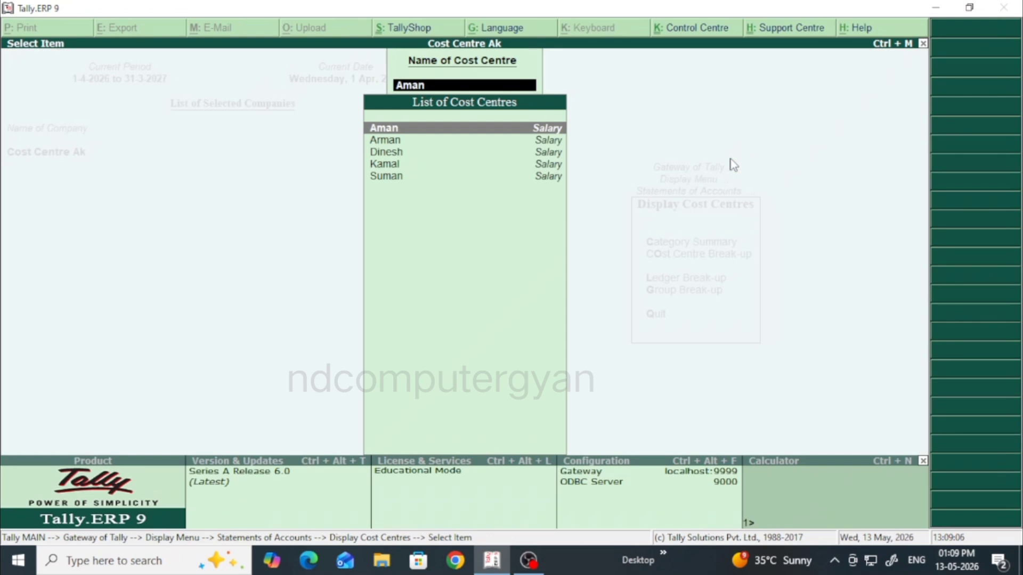
- Review the Cost Centre Break-up of the second employee and return to the Gateway of Tally
key(Down)
key(Return)
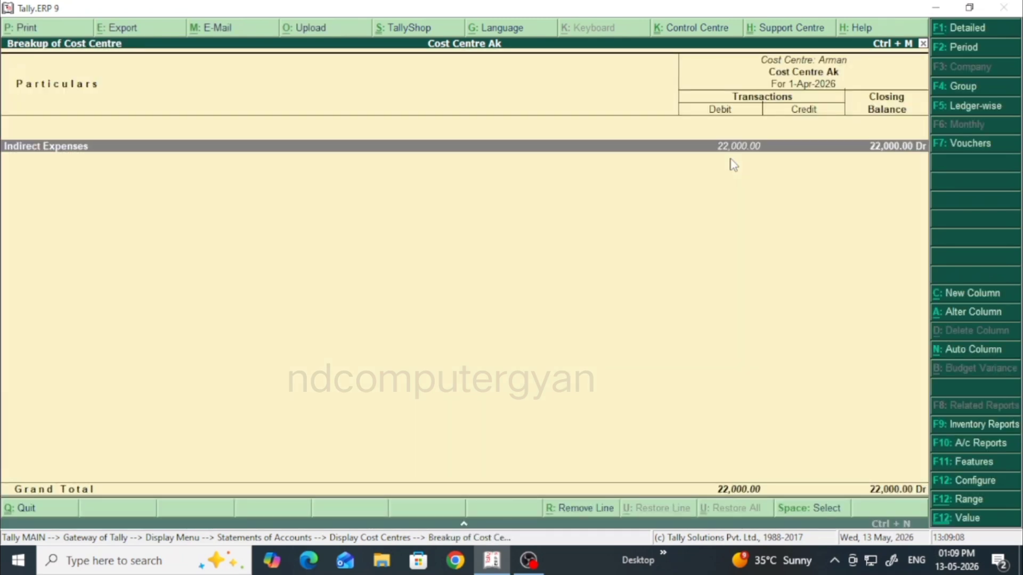
key(Escape)
key(Escape)
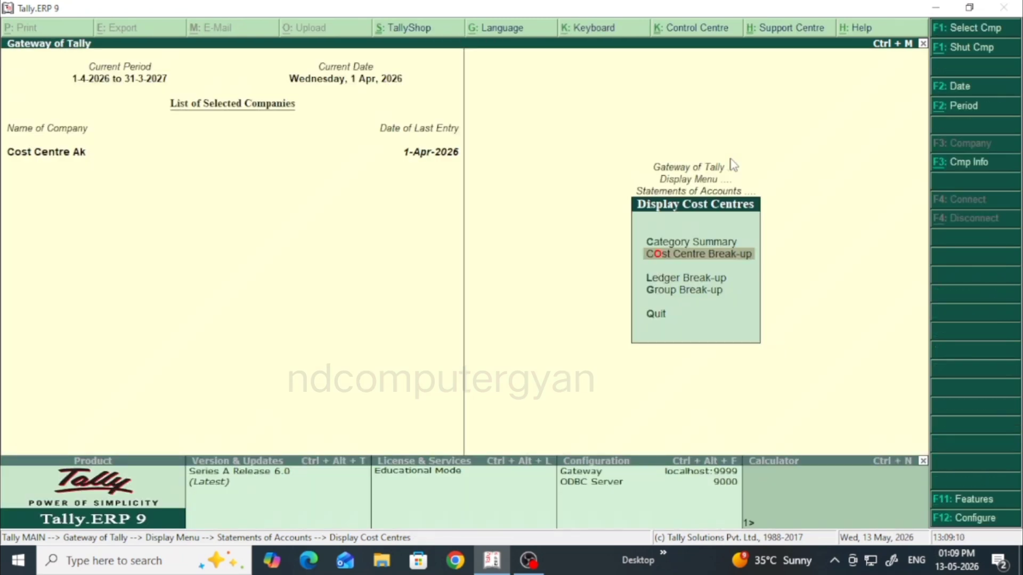
key(Escape)
key(Escape)
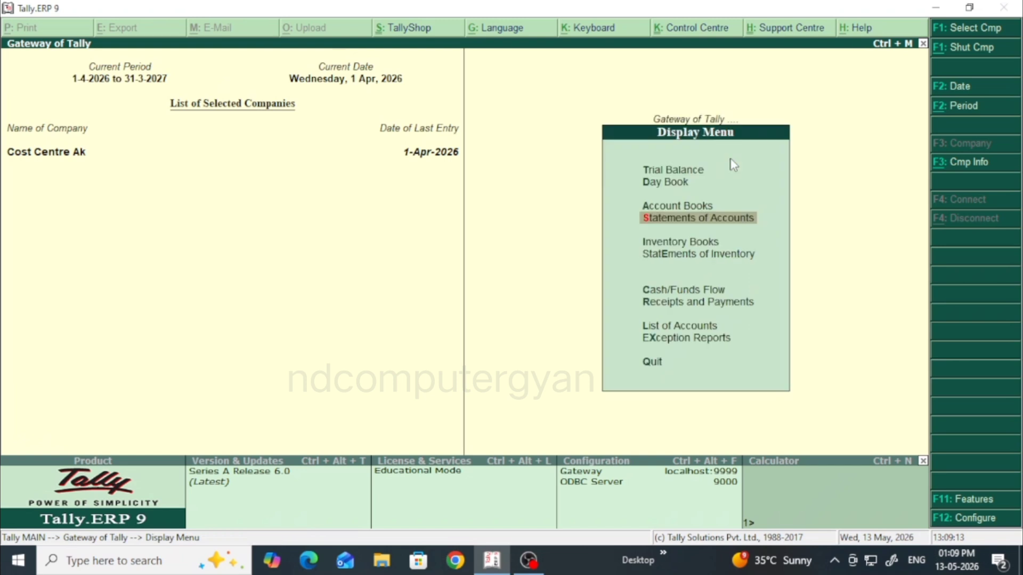
key(Escape)
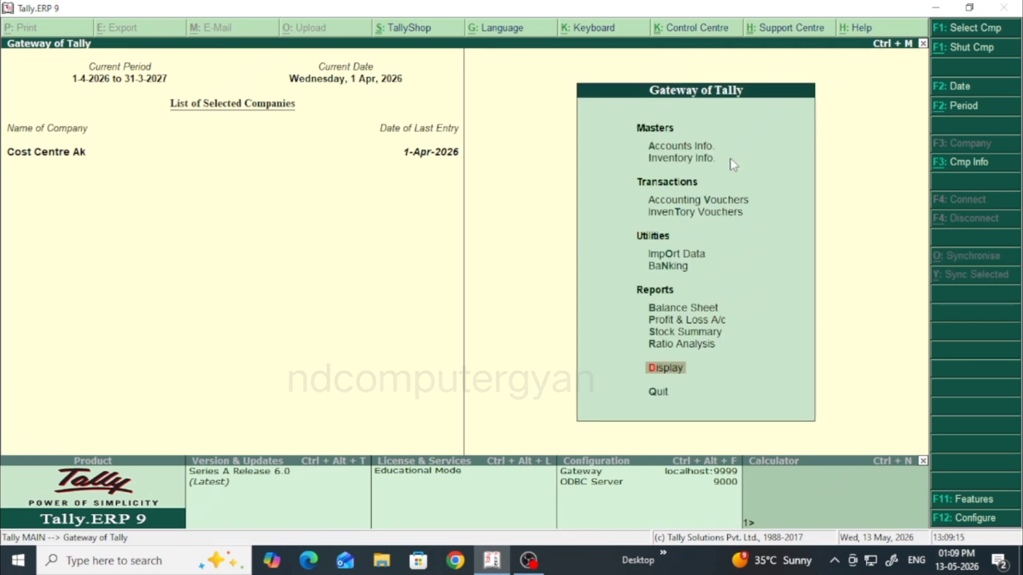